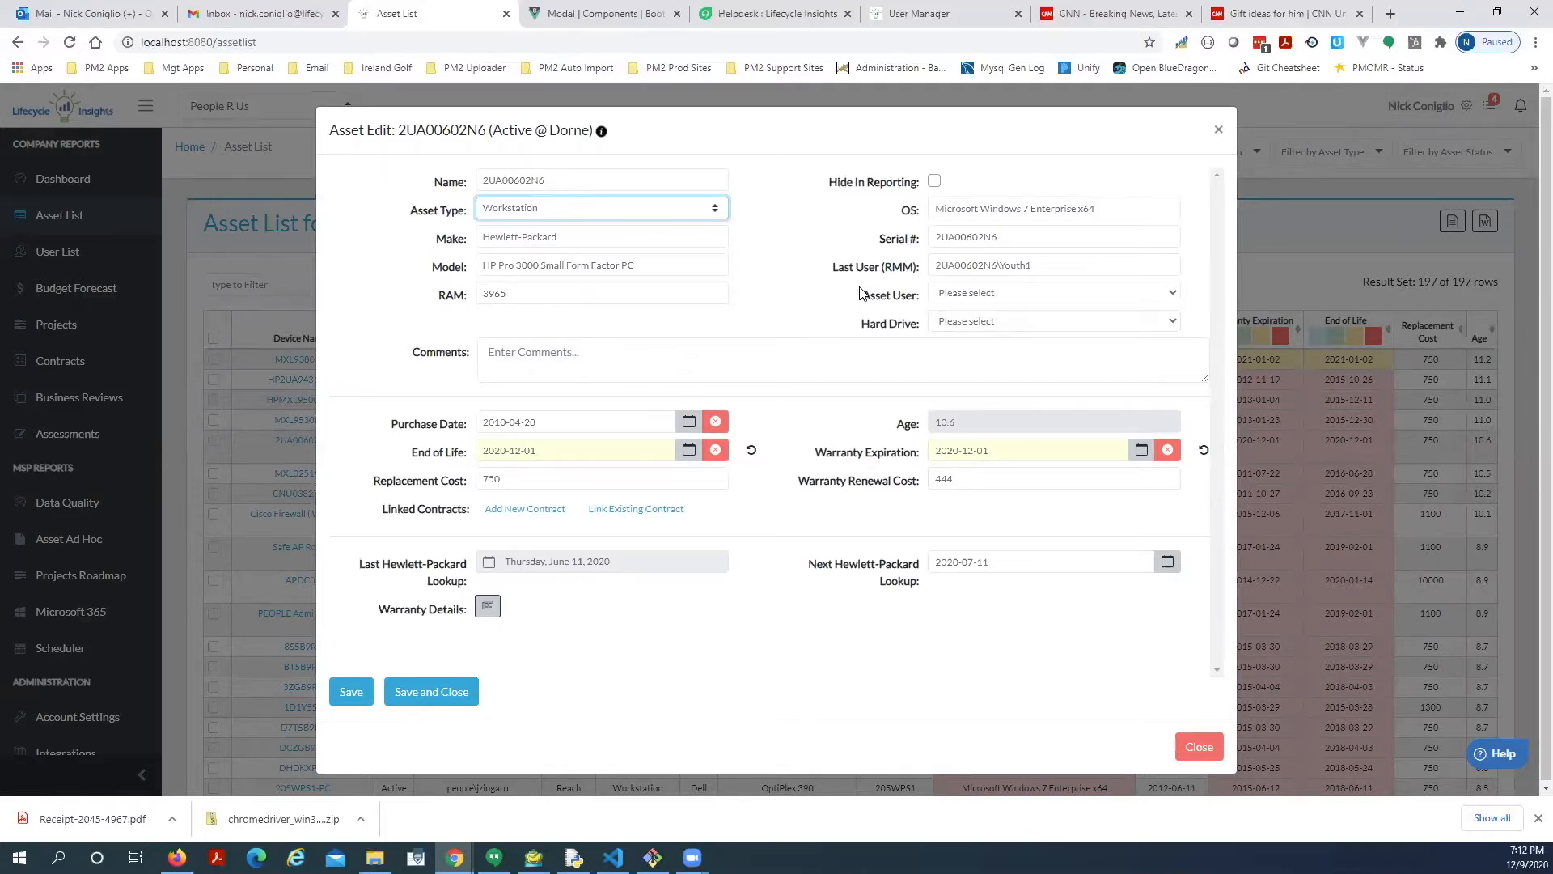
# Choose a person from the Asset User dropdown as the user of asset 2UA00602N6.
pyautogui.click(1050, 293)
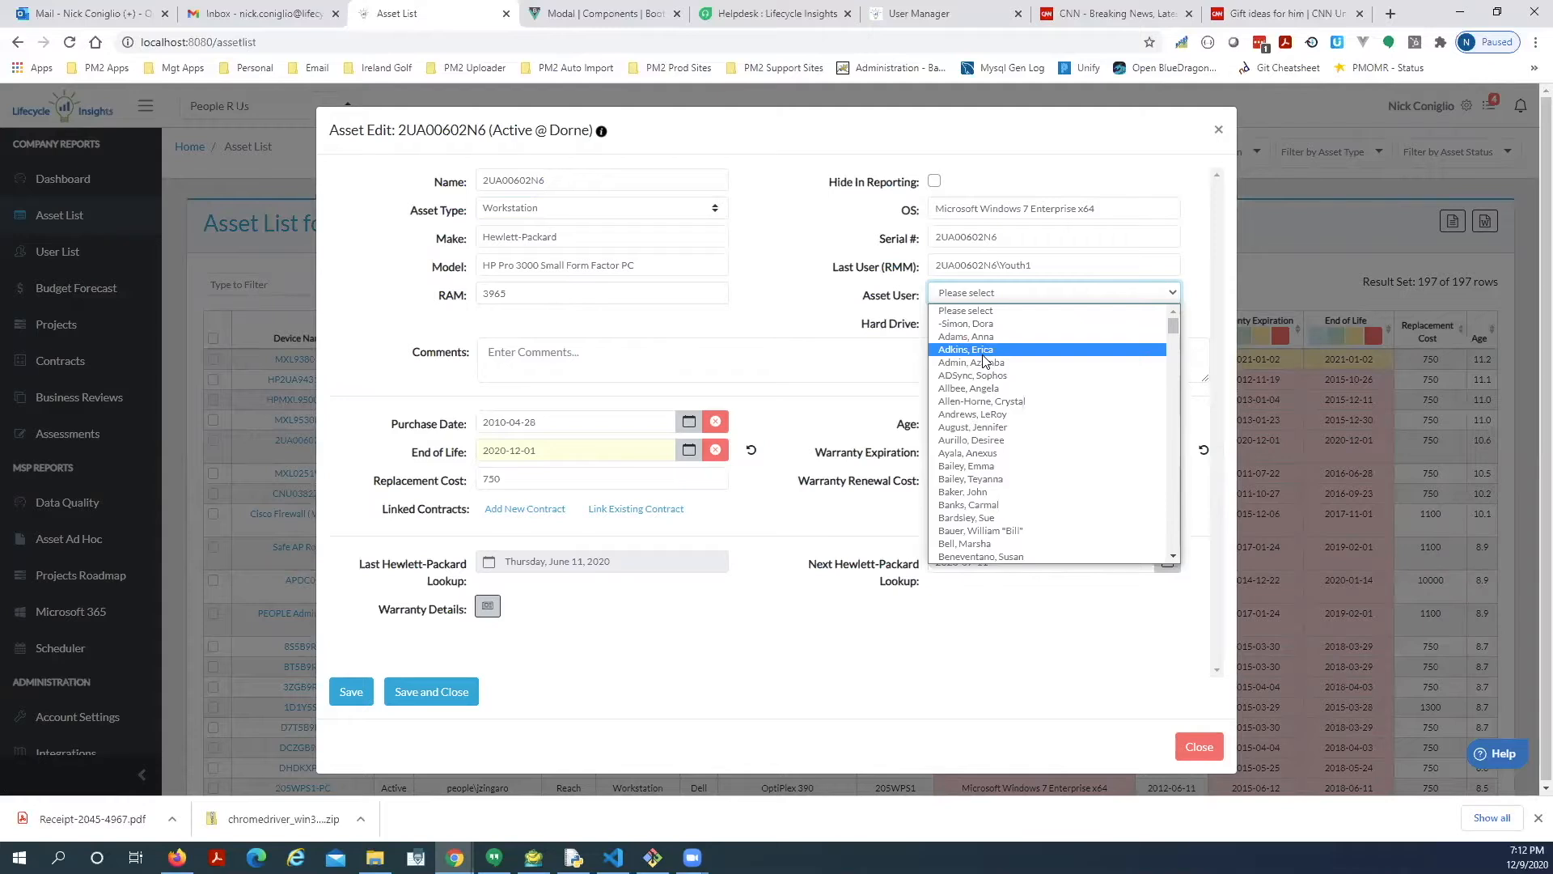
pyautogui.click(971, 350)
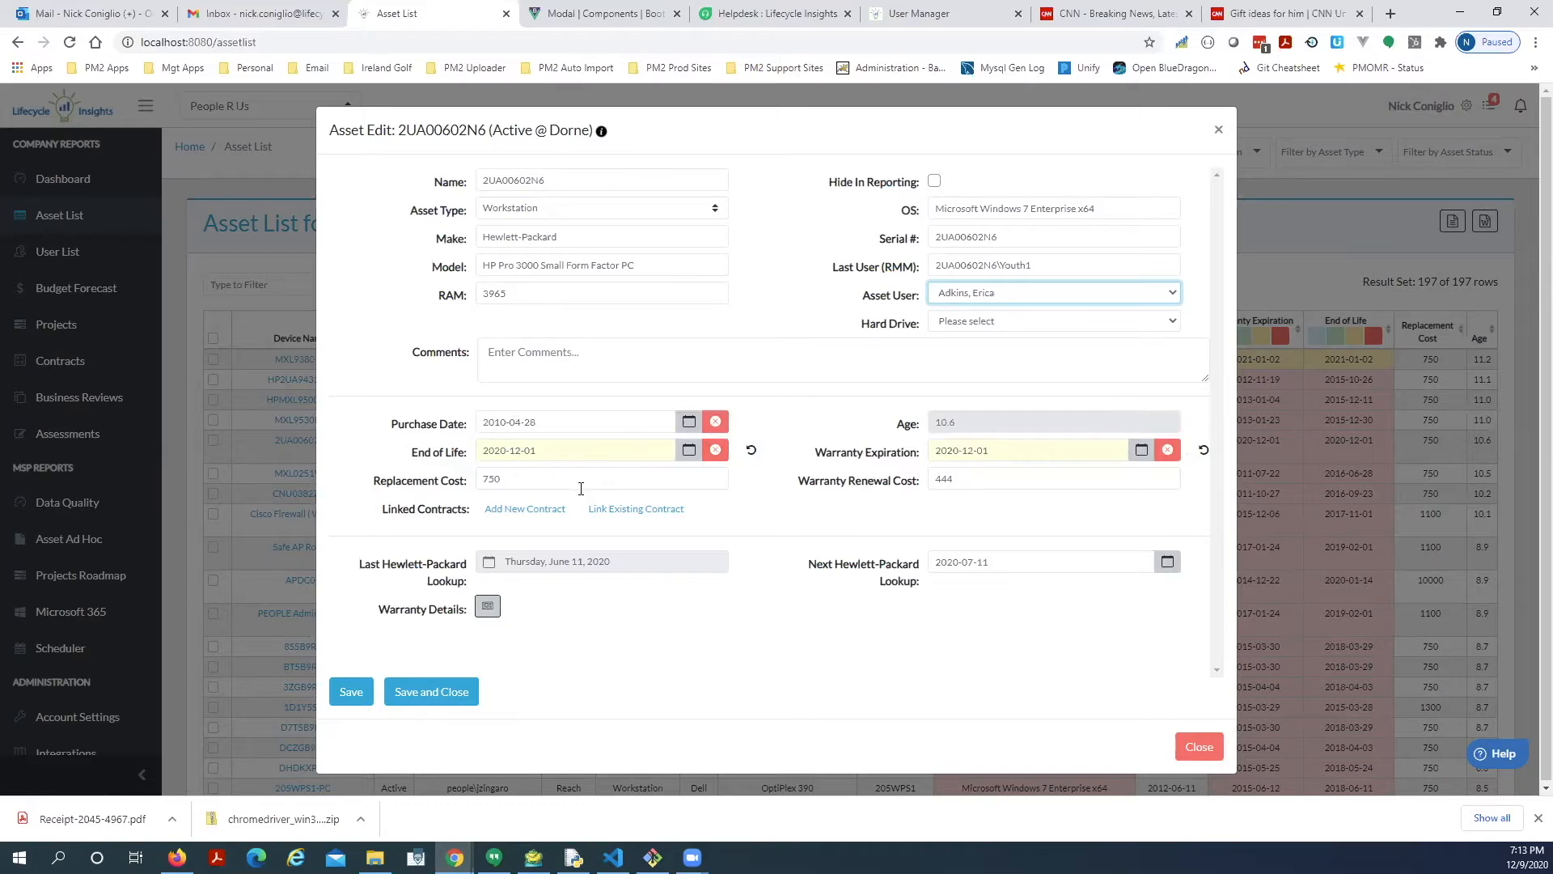
# Clear the End of Life date so it reads No EOL Date, and bring up the existing contracts list.
pyautogui.click(716, 453)
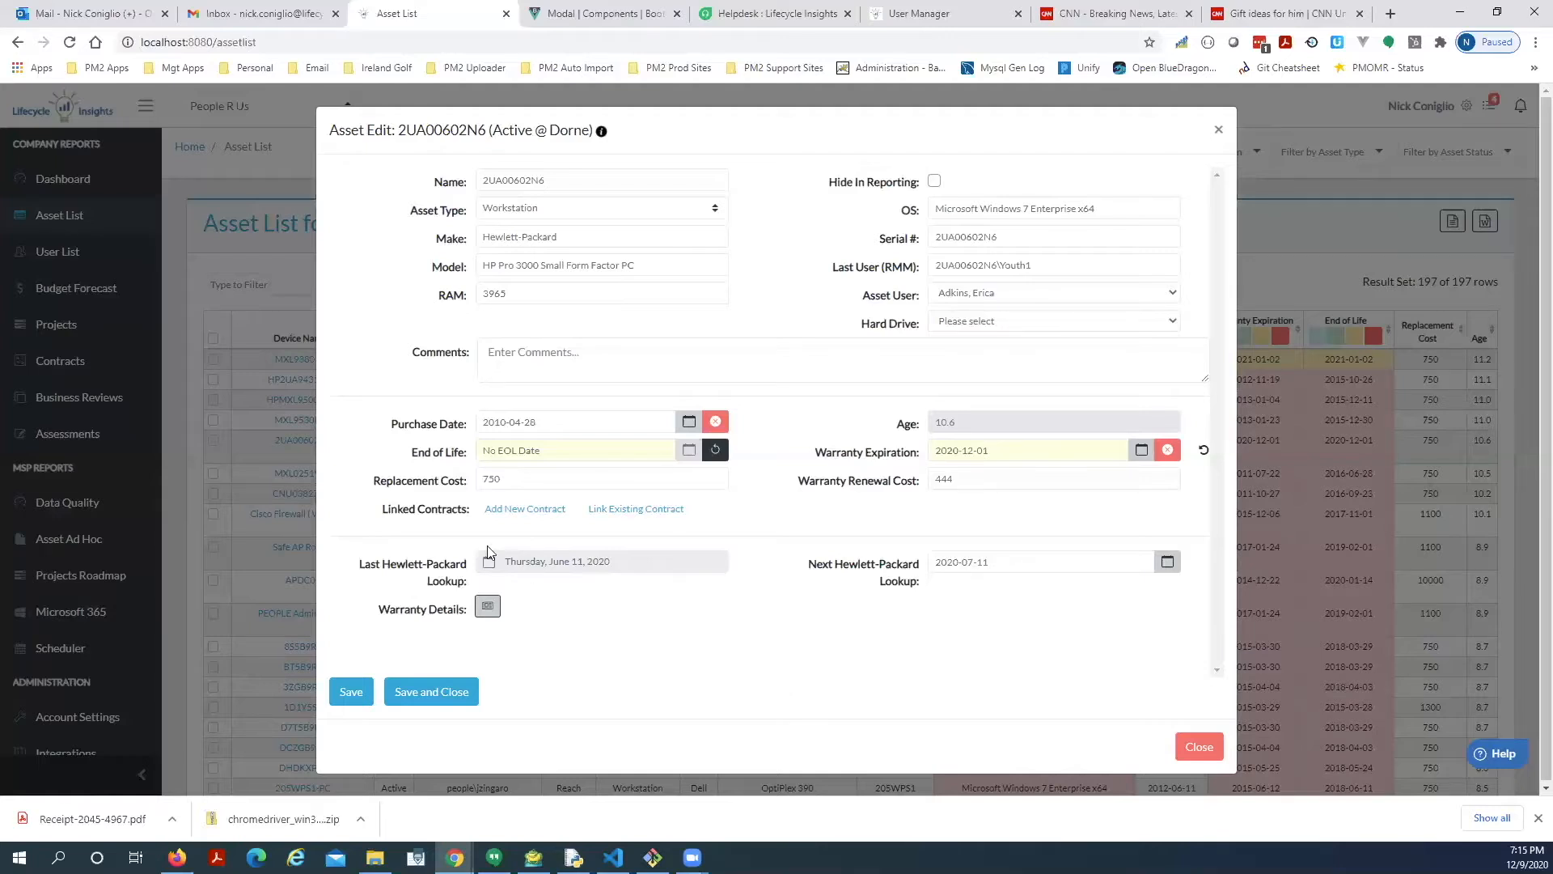
pyautogui.click(630, 512)
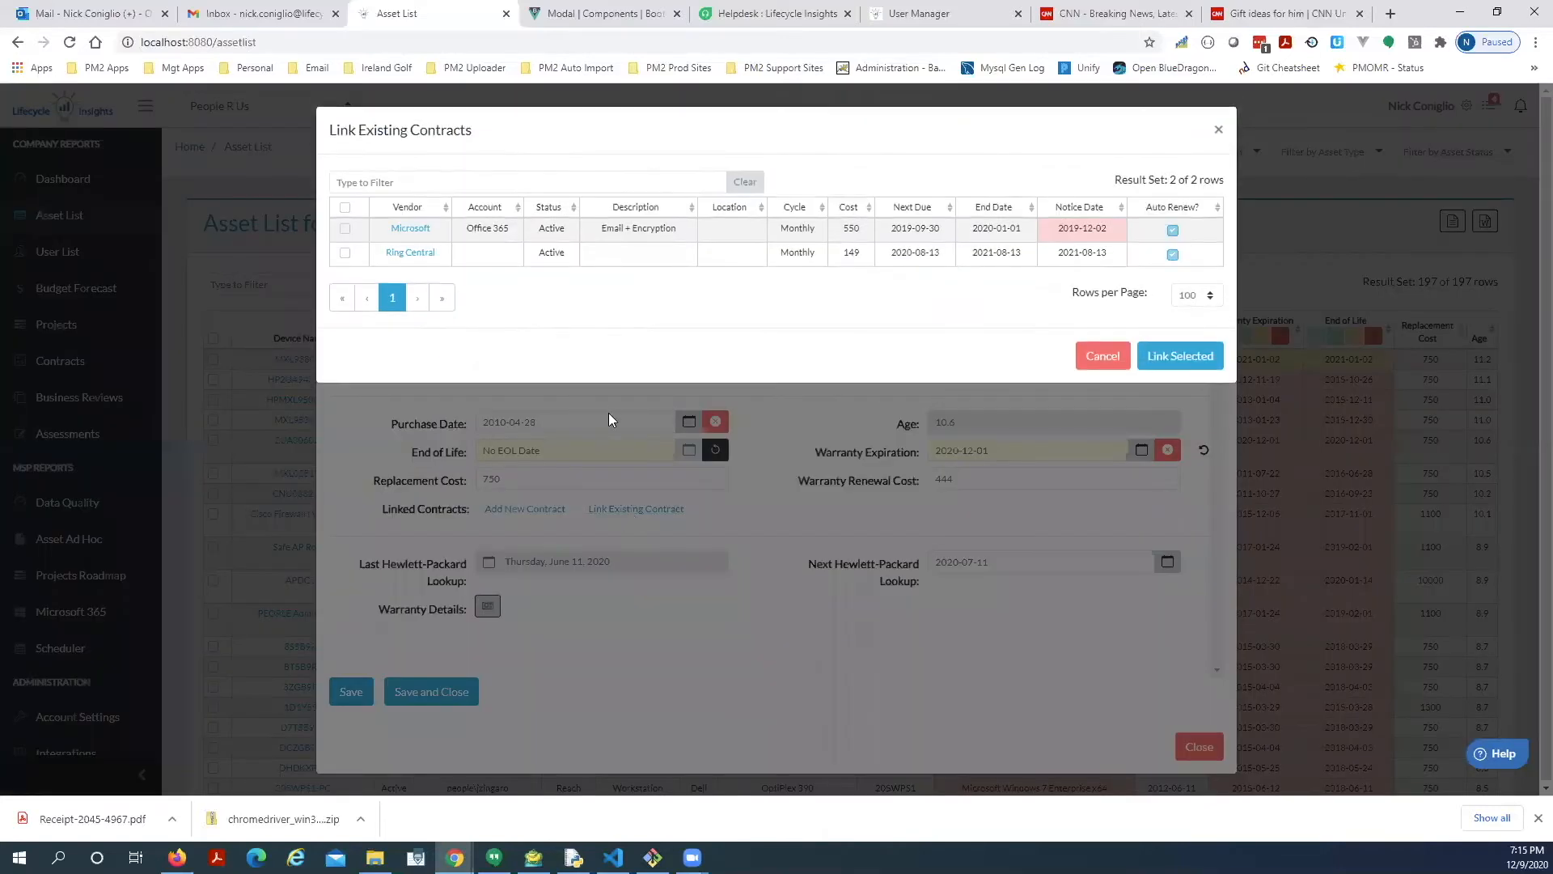
# Tick the Ring Central contract, close the picker, and start a blank contract linked to 2UA00602N6.
pyautogui.click(346, 253)
pyautogui.click(1208, 357)
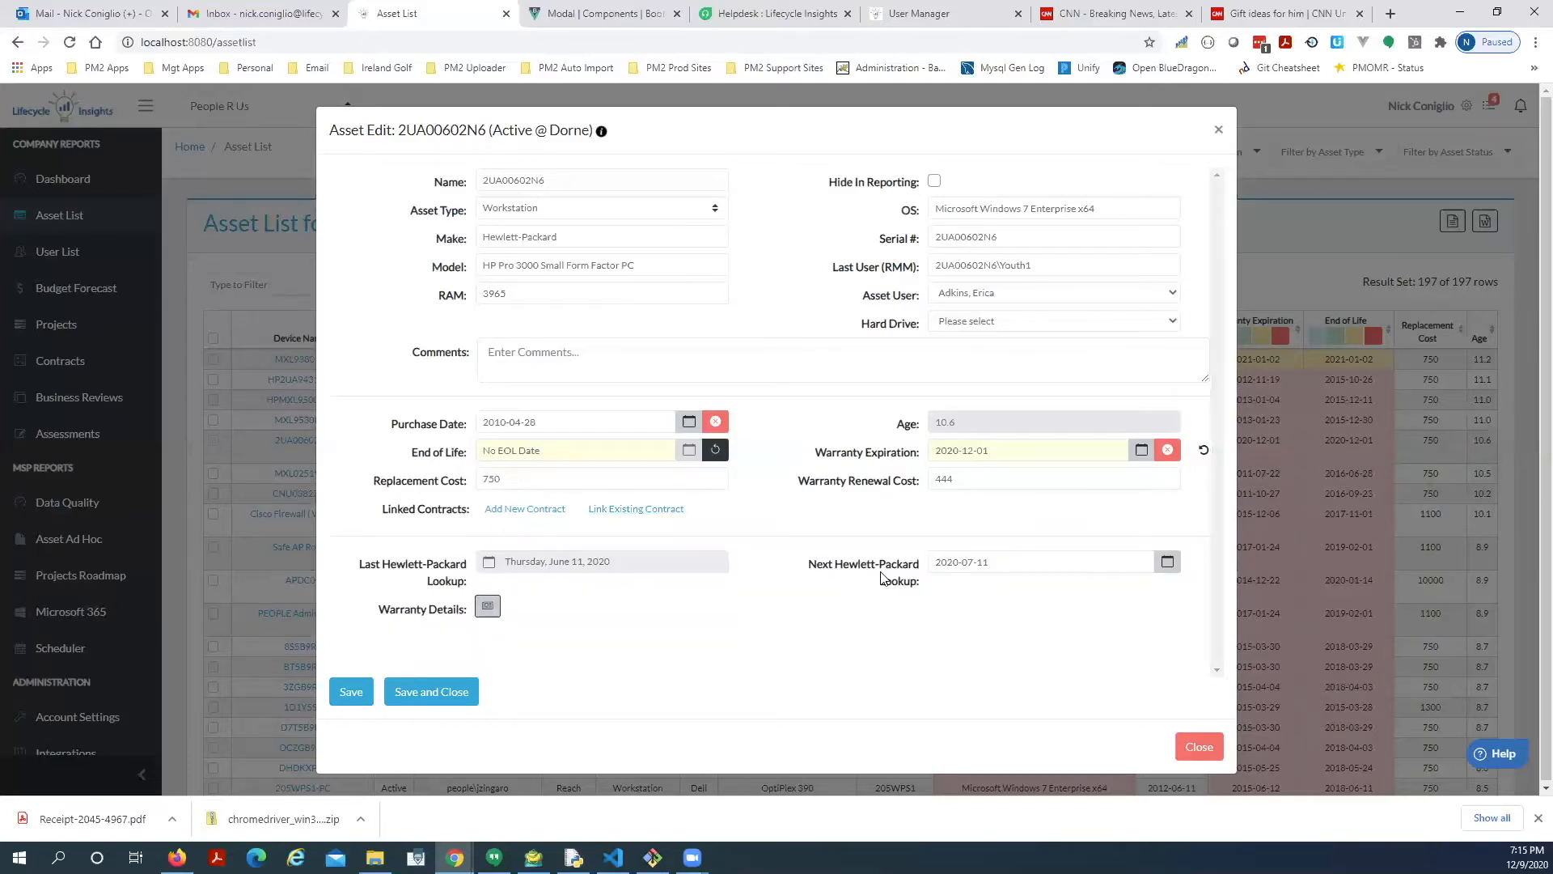
pyautogui.click(530, 509)
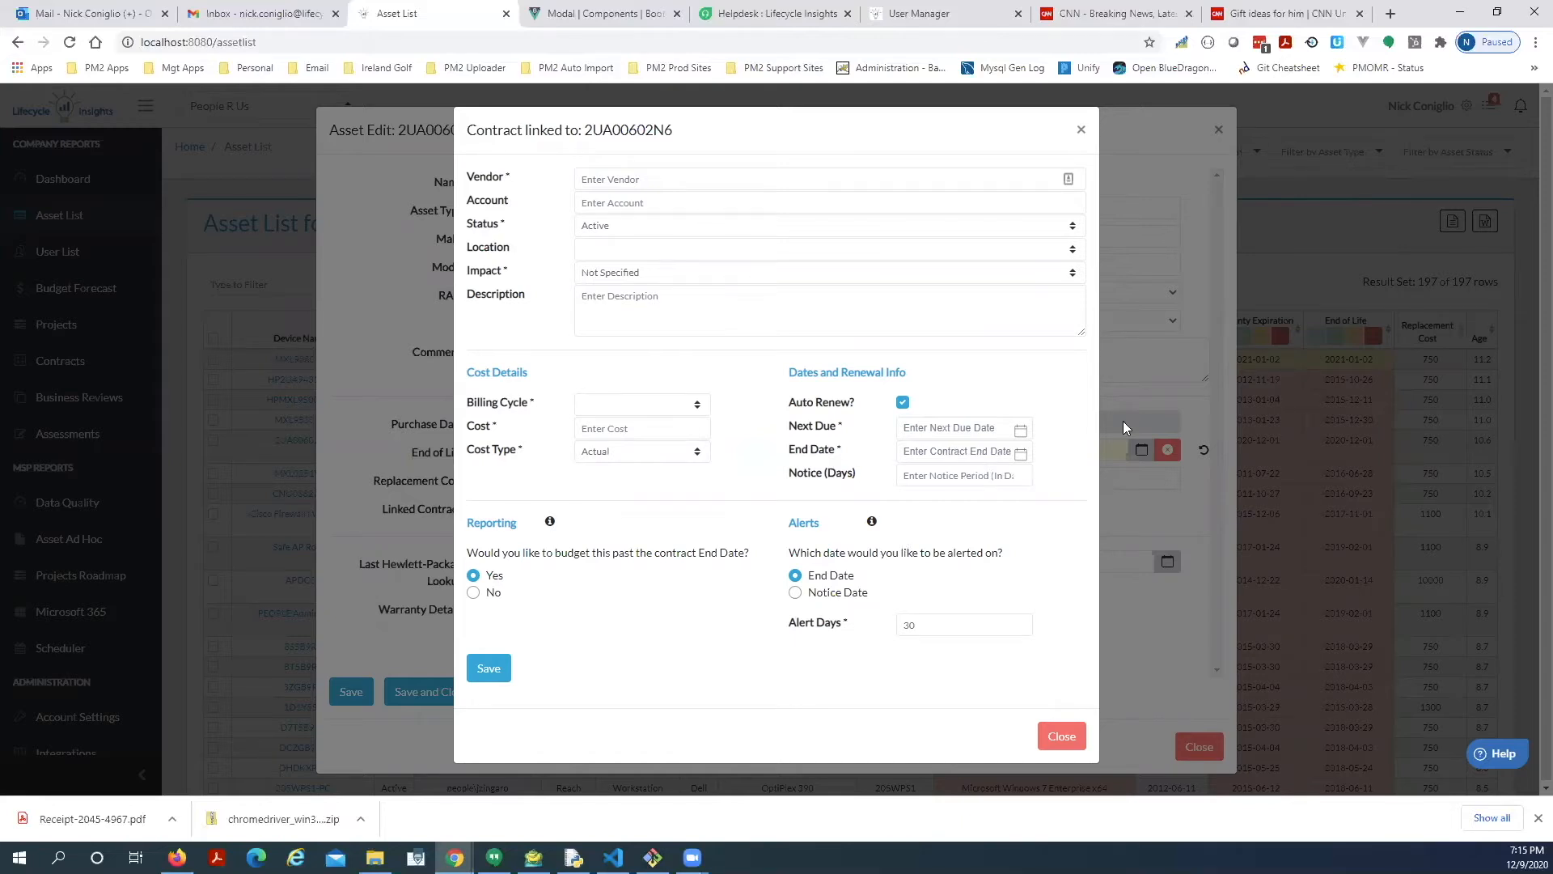
# Discard the new contract form, returning to the 2UA00602N6 Asset Edit dialog.
pyautogui.click(1068, 738)
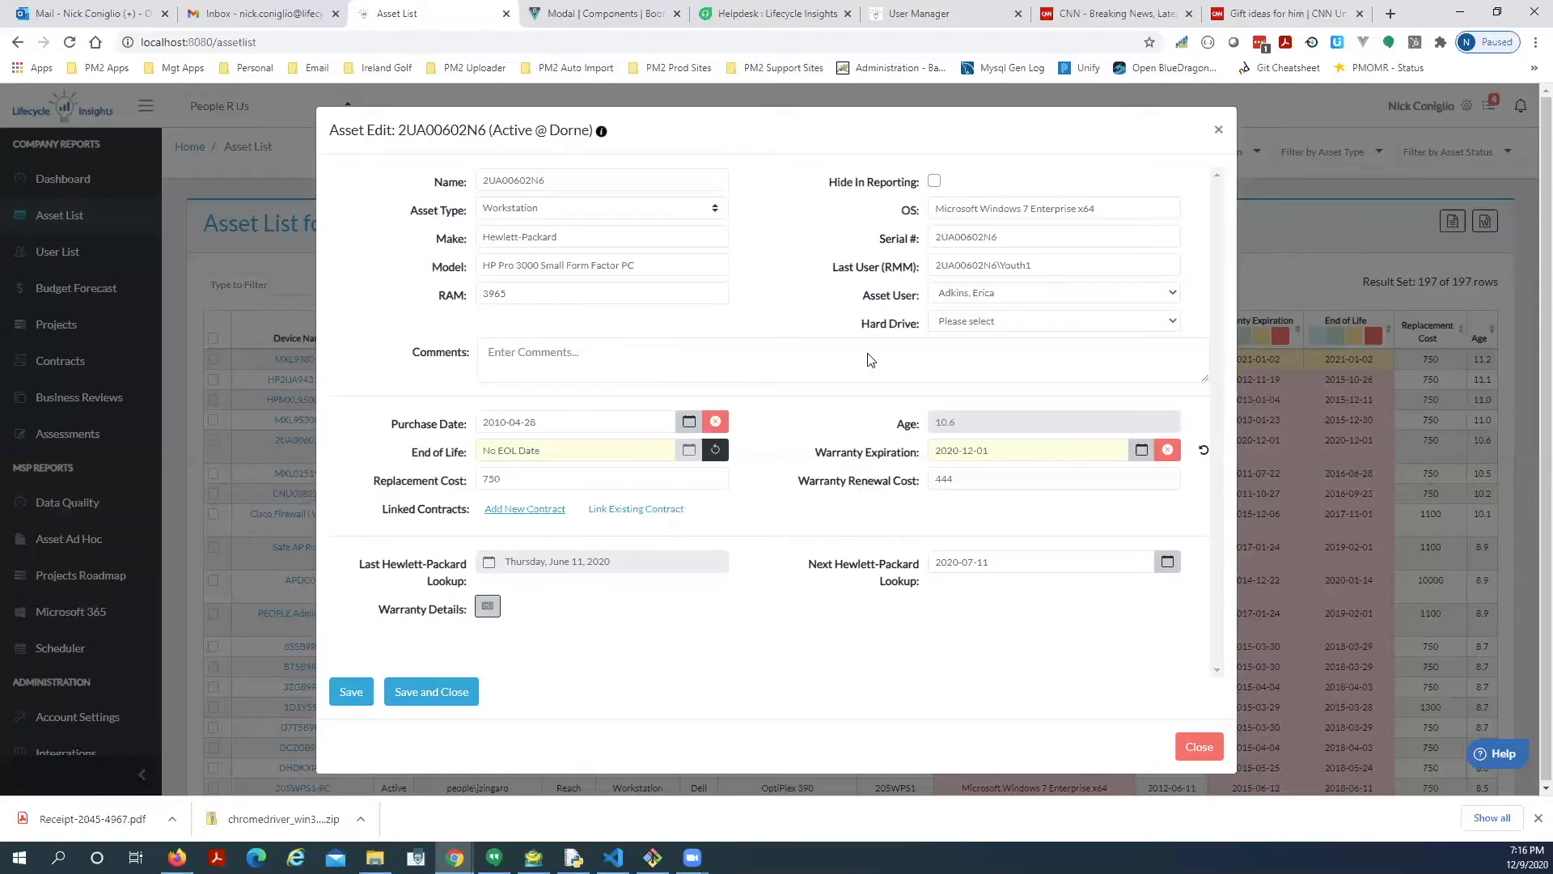
# Leave the asset editor and go to Data Manager's Manage Custom Fields page.
pyautogui.click(1197, 746)
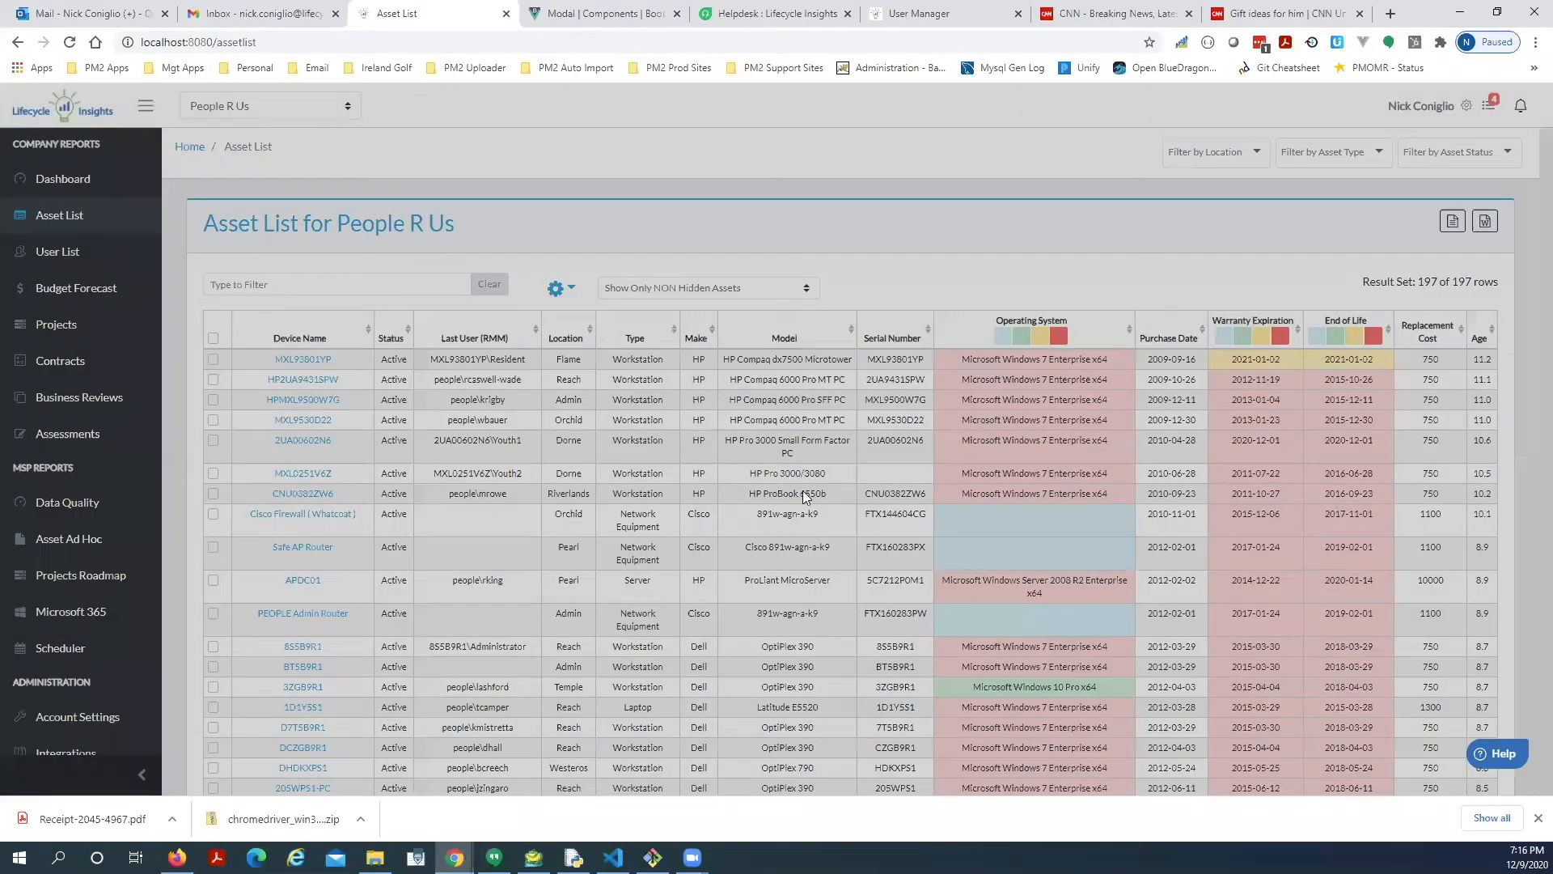
pyautogui.scroll(-2, 97, 538)
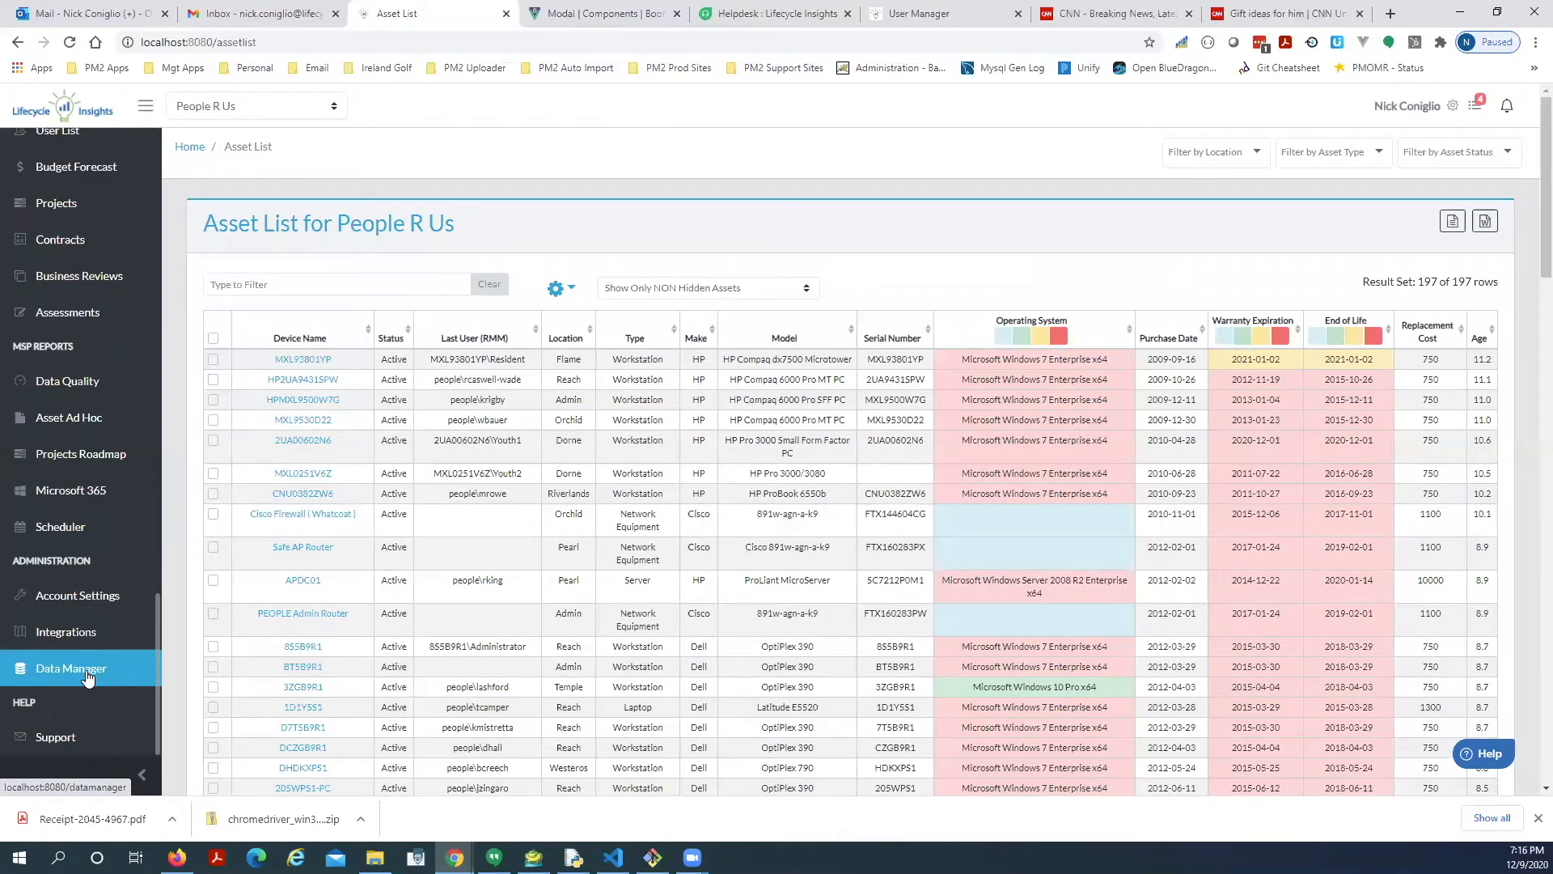
pyautogui.click(89, 671)
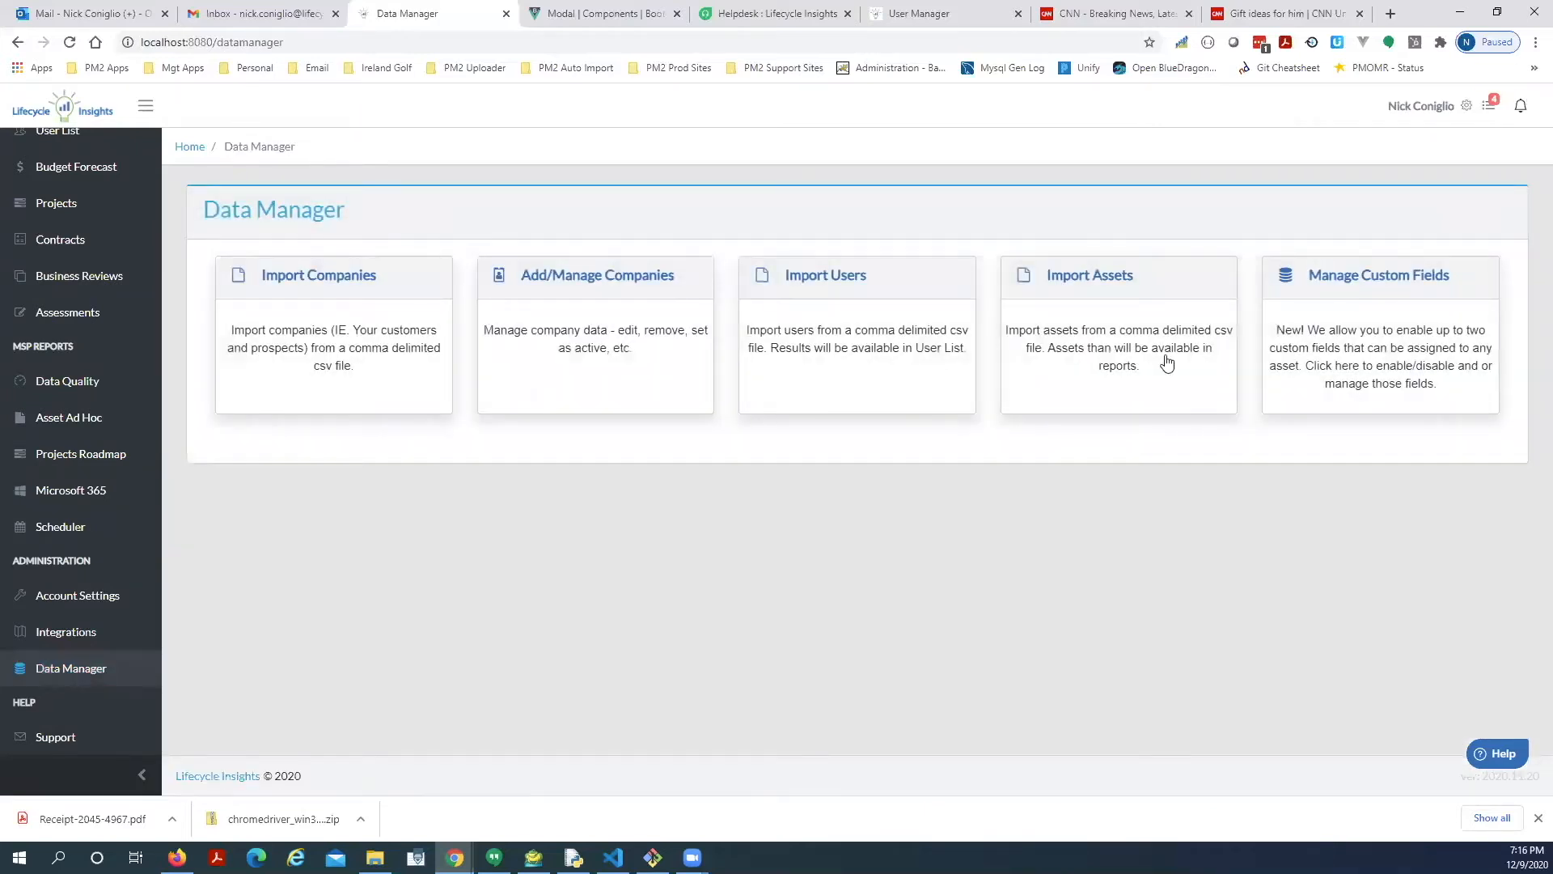
pyautogui.click(1379, 283)
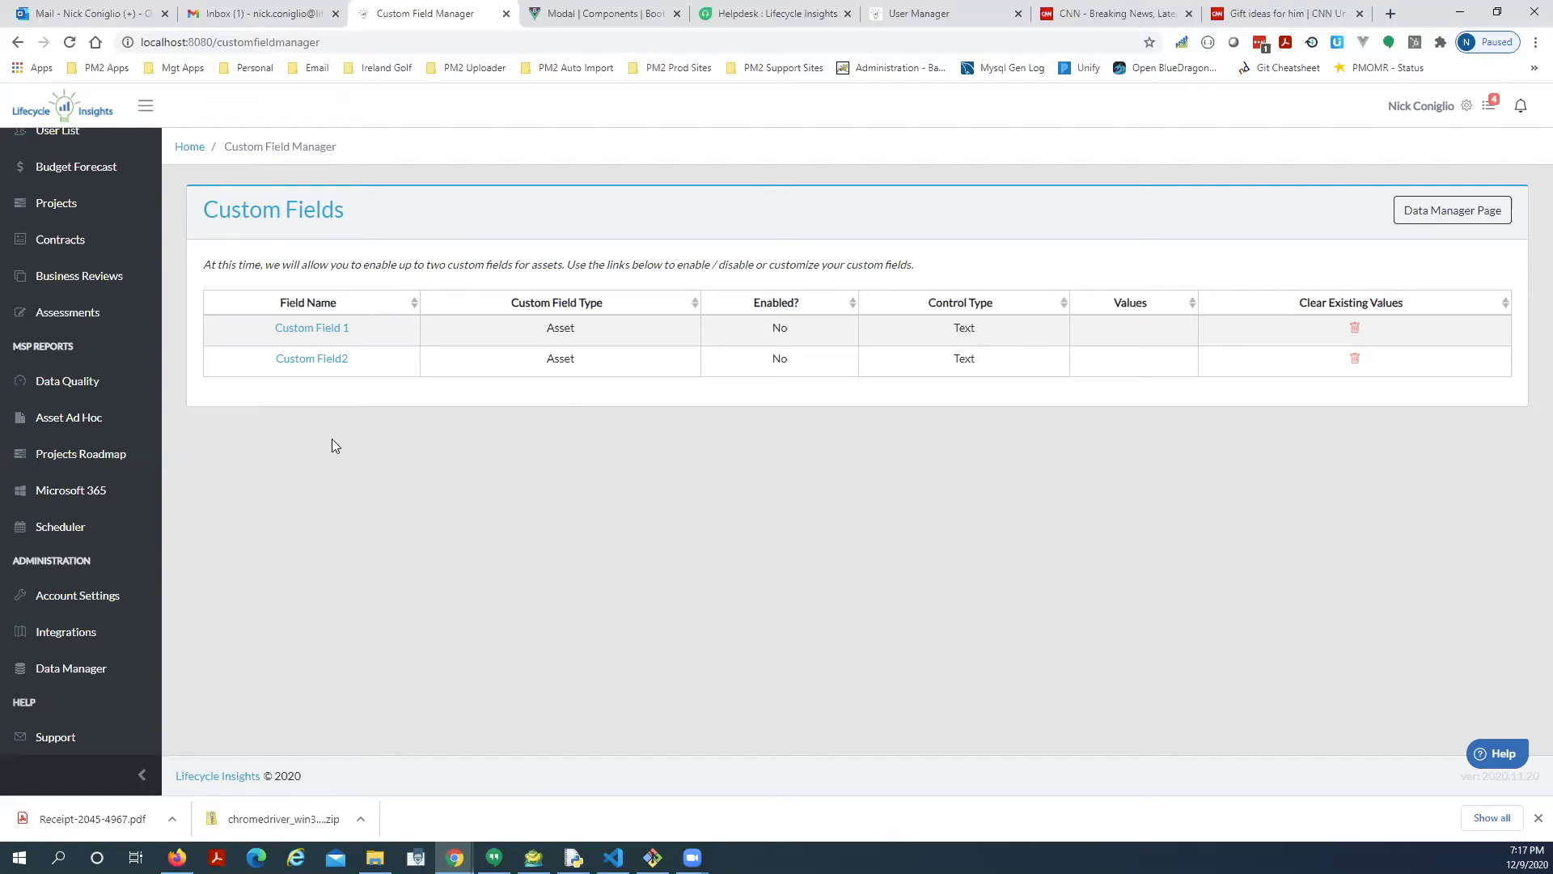
# Rename Custom Field 1 to 'Replace / Repurpose', enable it, and make it a picklist.
pyautogui.click(322, 329)
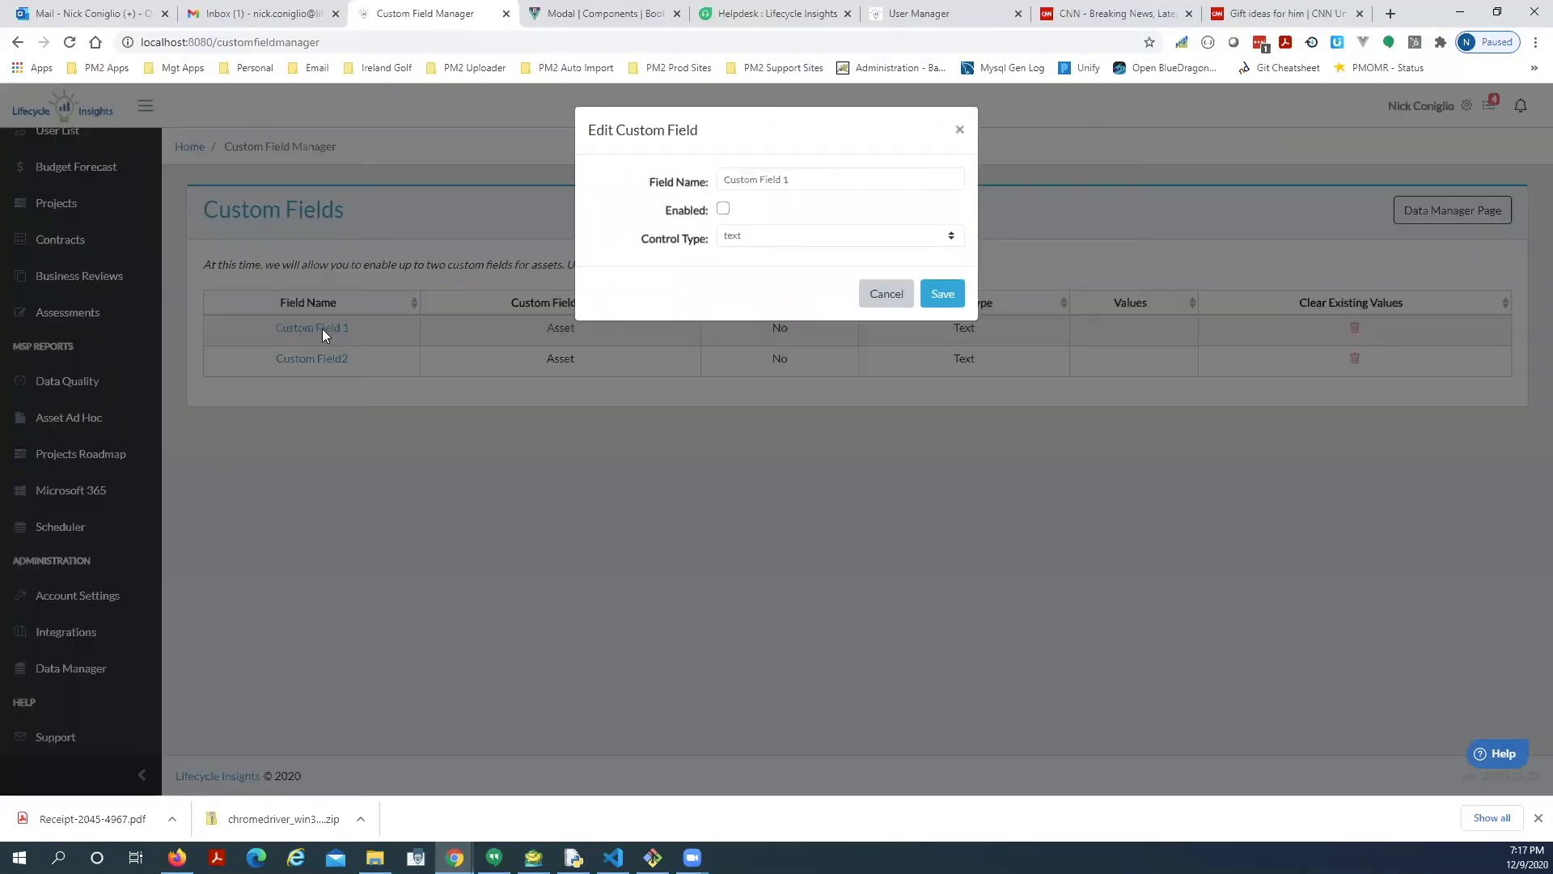
pyautogui.tripleClick(815, 175)
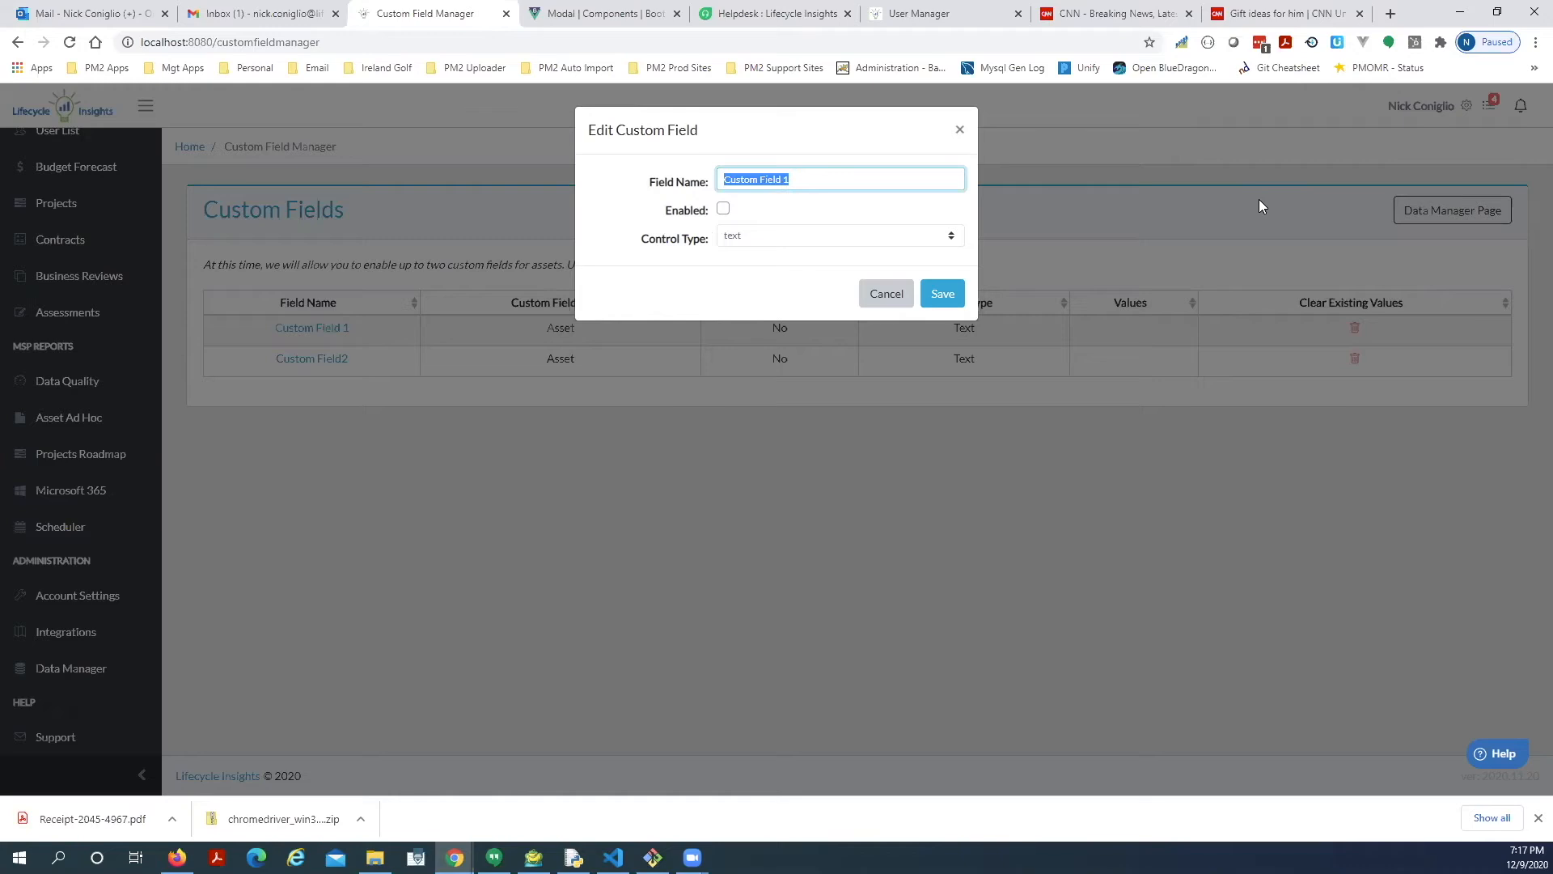
pyautogui.write('Replace / Repurpose')
pyautogui.click(723, 208)
pyautogui.click(752, 236)
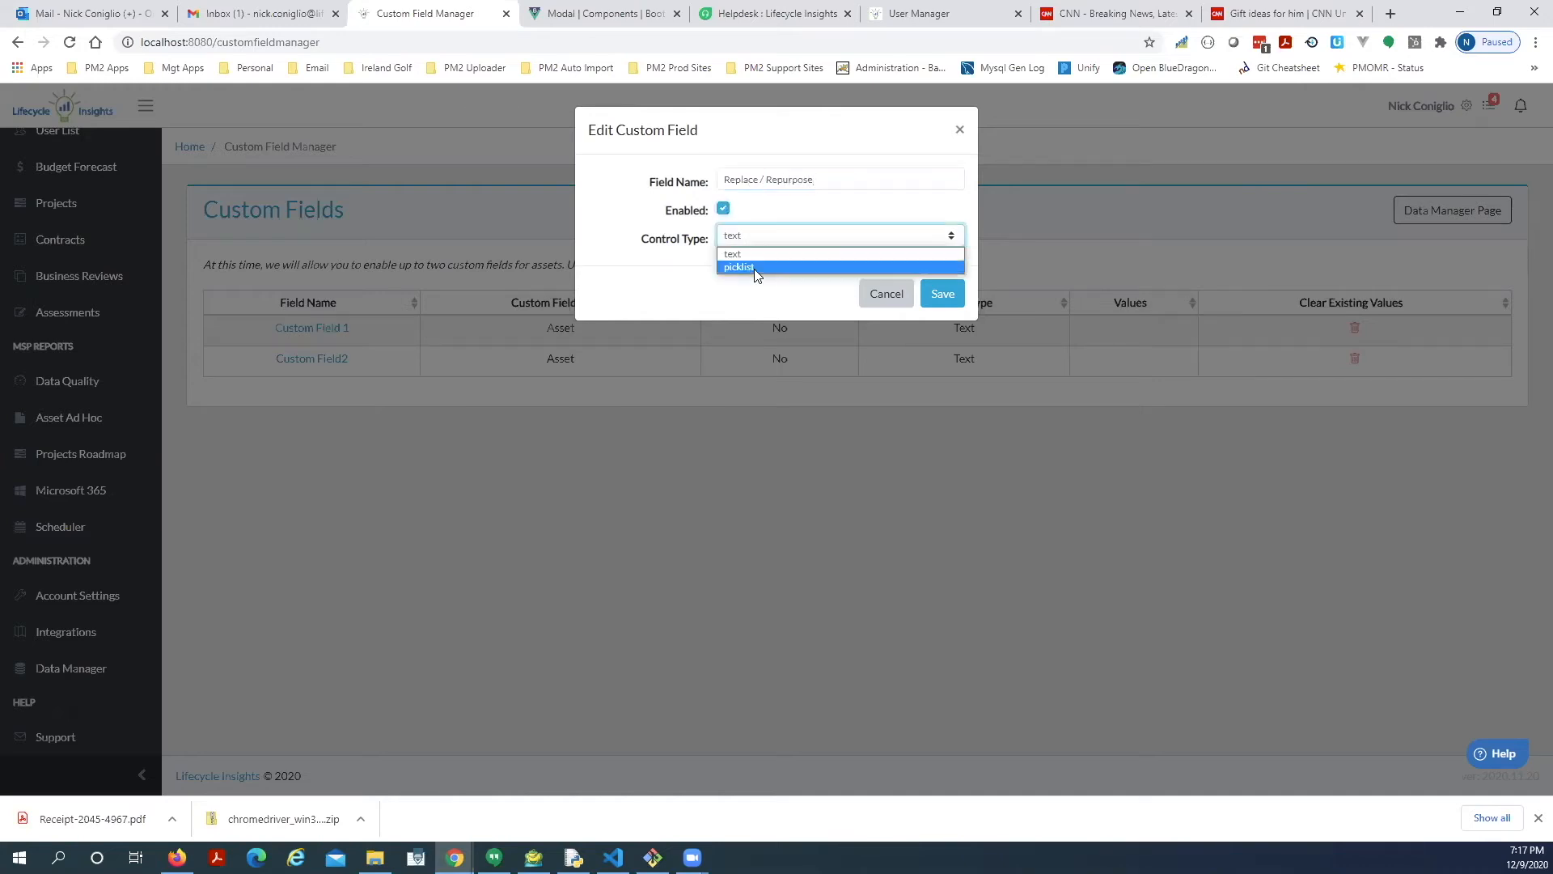
pyautogui.click(754, 269)
# Give the picklist the values Replace and Repurpose and save the field.
pyautogui.click(773, 272)
pyautogui.tripleClick(773, 272)
pyautogui.write('Replace')
pyautogui.press('Tab')
pyautogui.write('Repurpose')
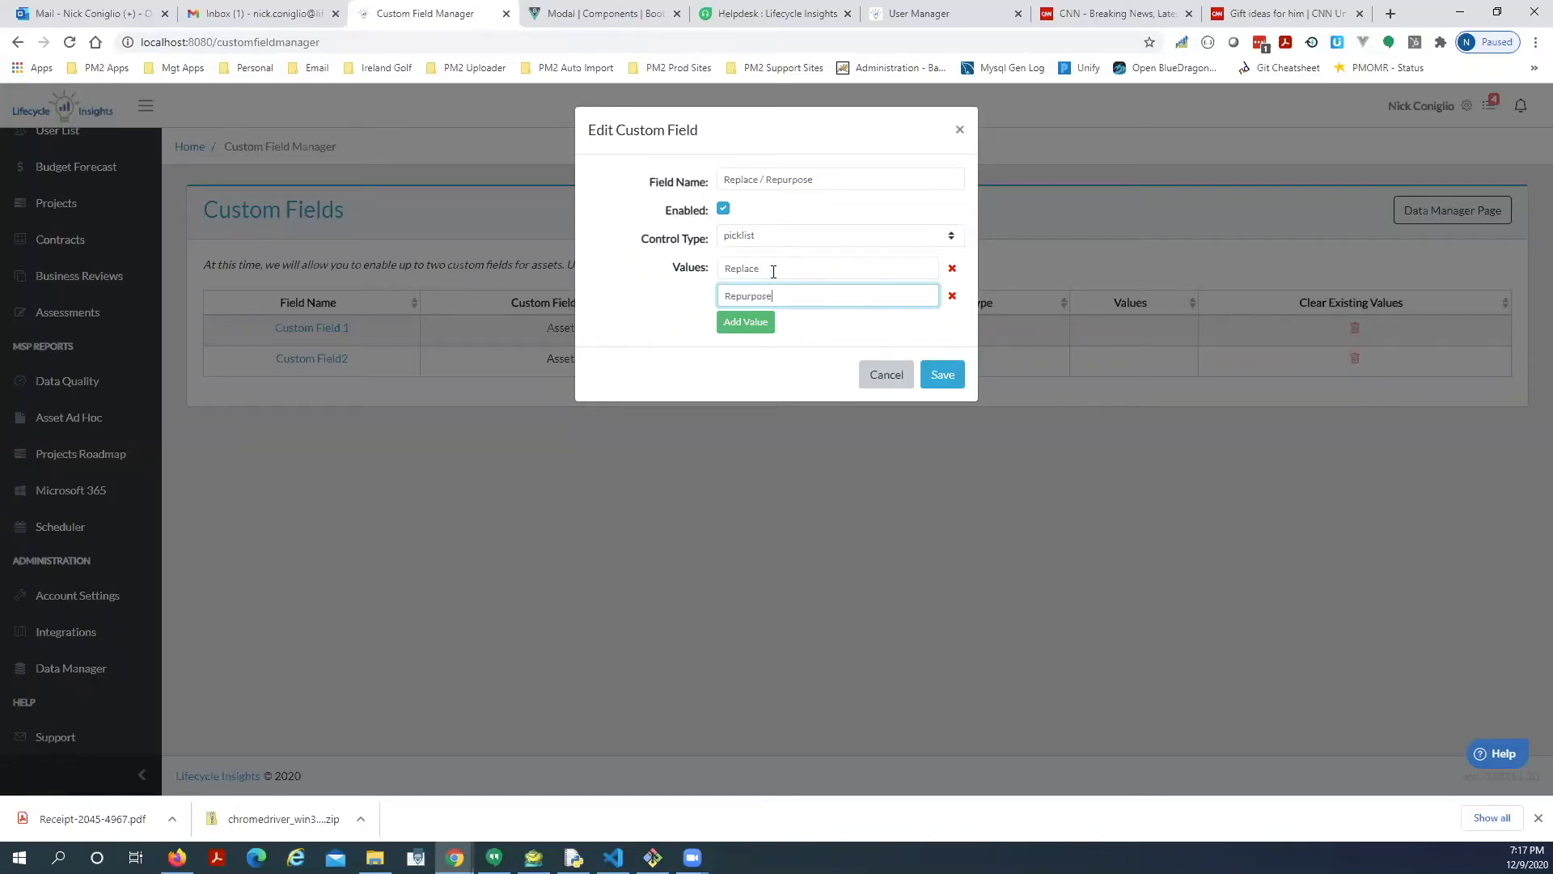
pyautogui.click(818, 362)
pyautogui.click(948, 375)
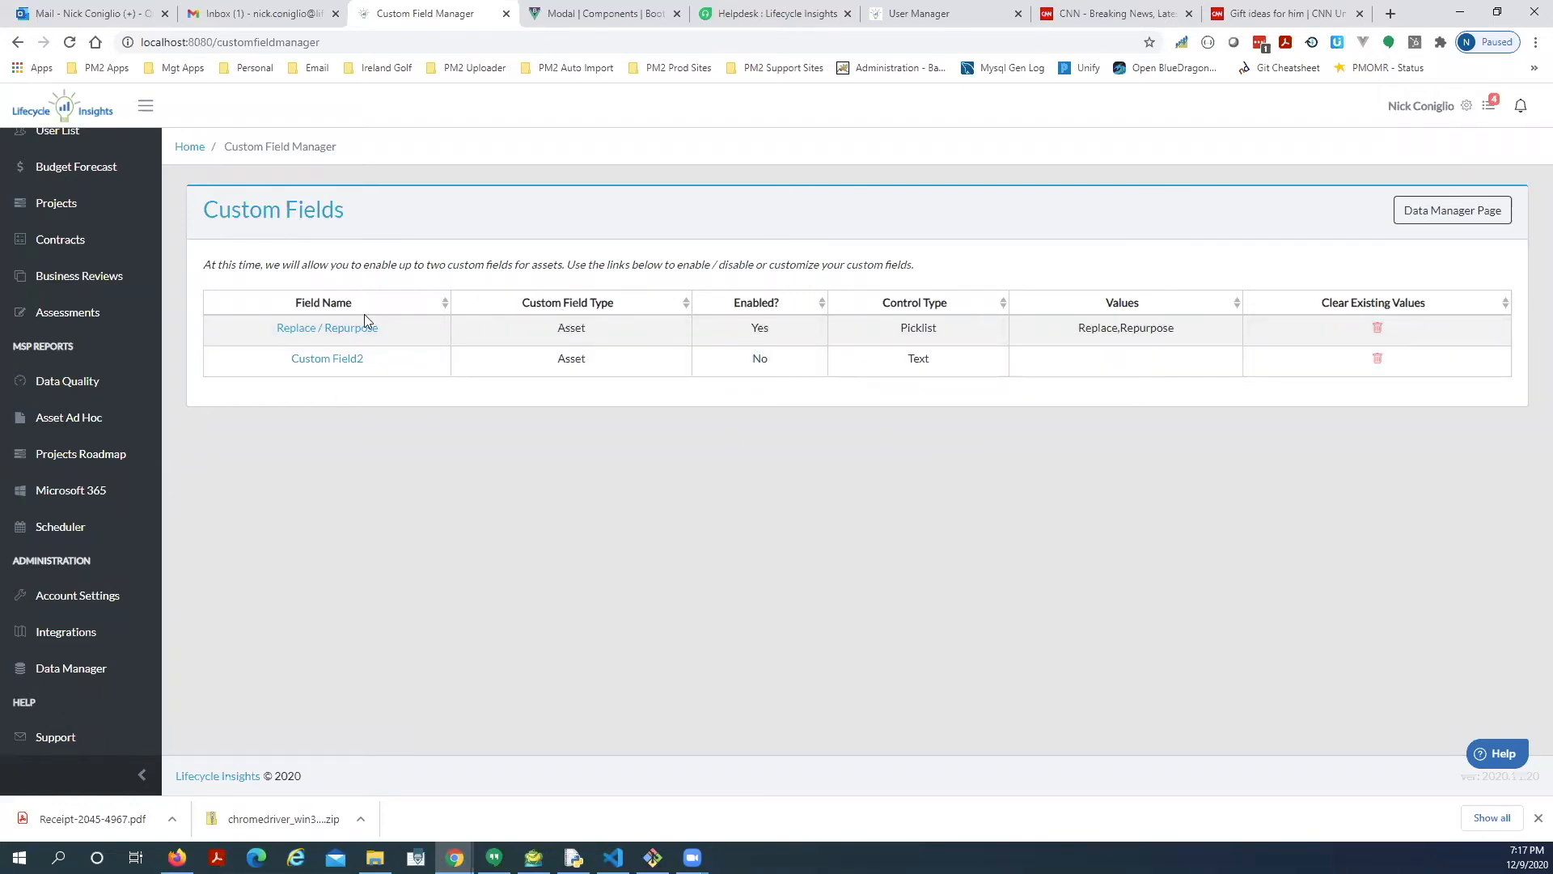
# Change Custom Field2's name to 'IP Address', tick Enabled, and save it as a Text field.
pyautogui.click(325, 359)
pyautogui.moveTo(789, 179); pyautogui.dragTo(688, 179)
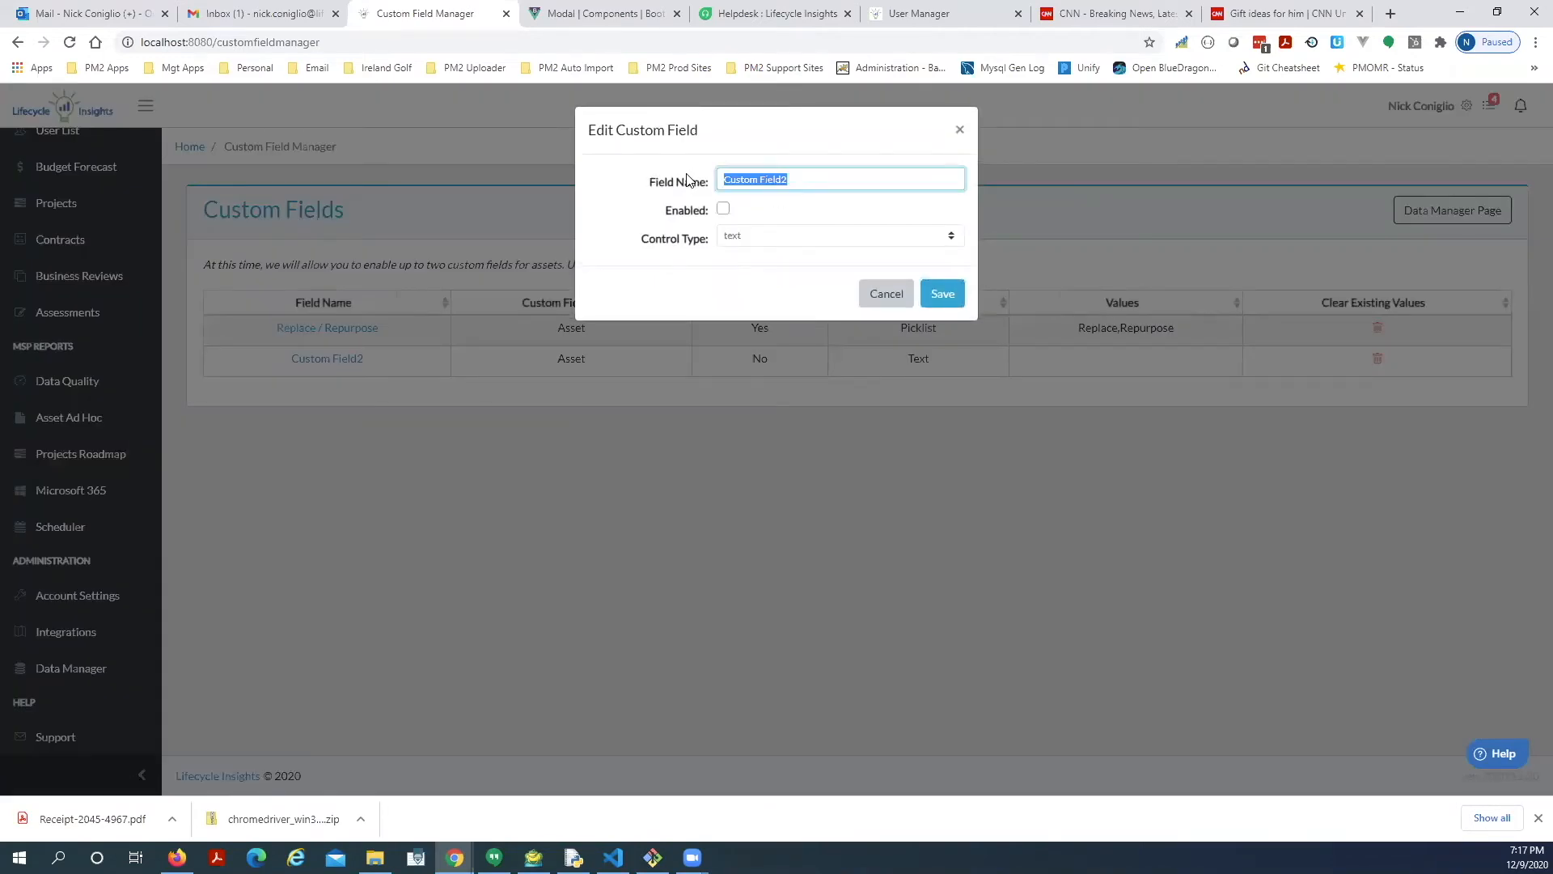
pyautogui.write('IP Address')
pyautogui.click(723, 208)
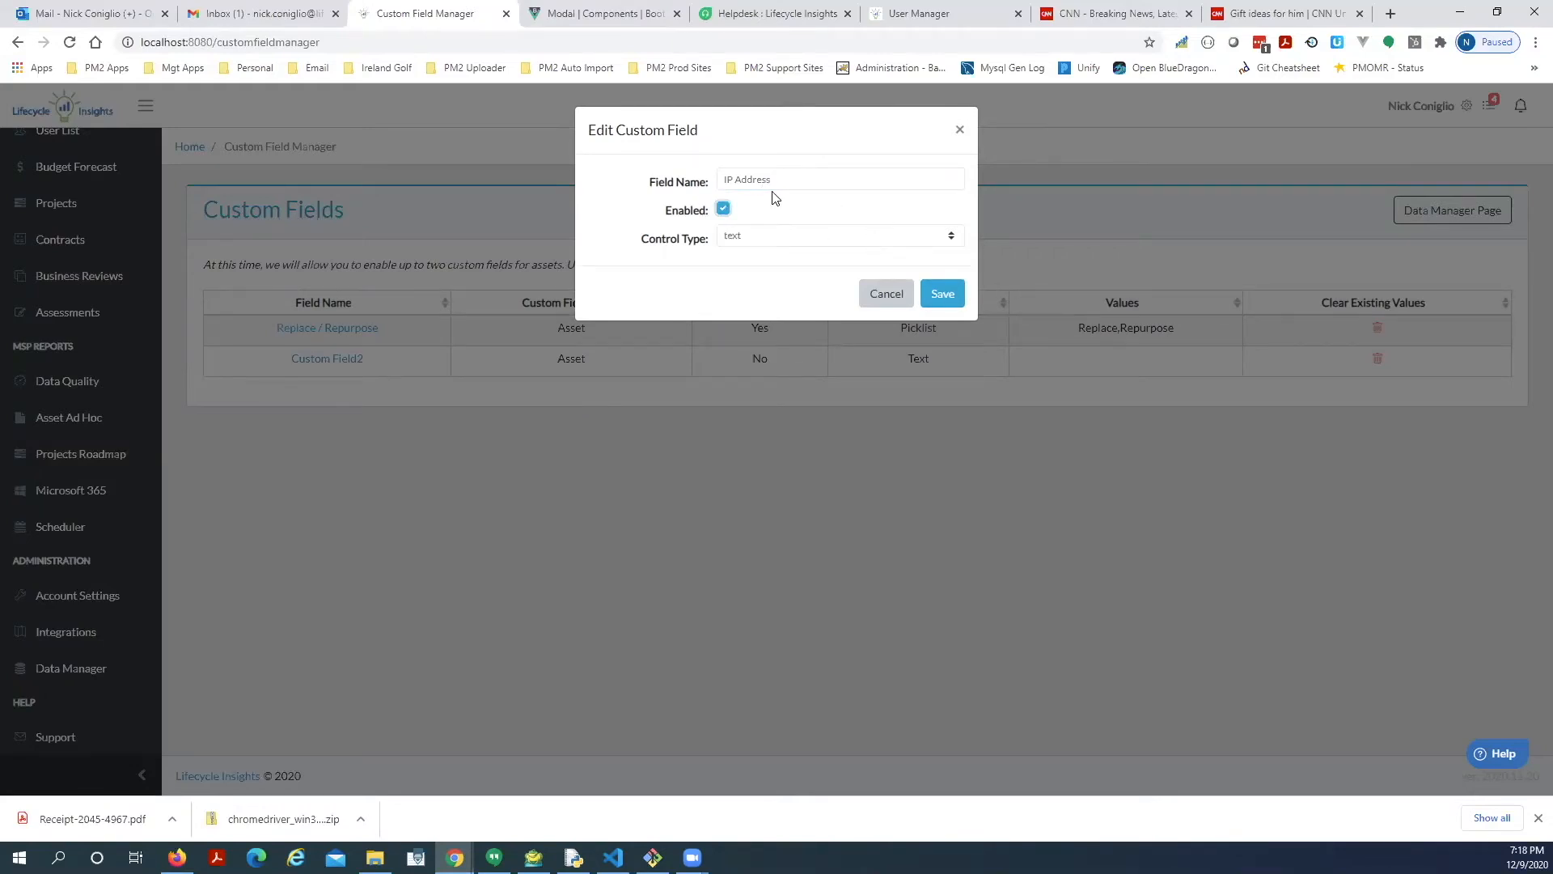
pyautogui.click(938, 301)
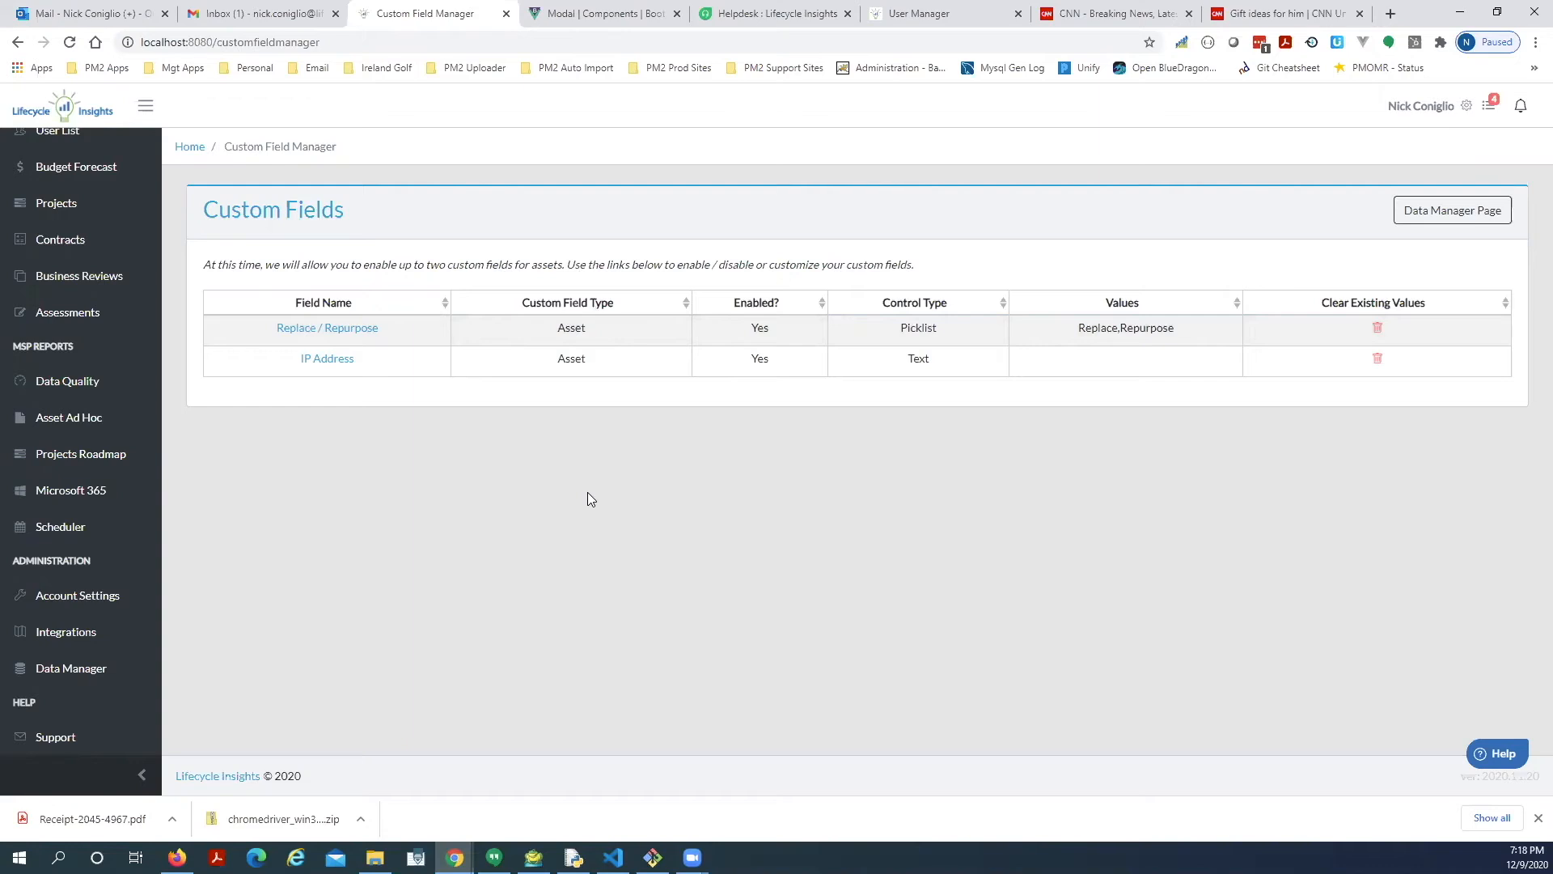
# Go back to the Asset List and open device 2UA00602N6 for editing.
pyautogui.scroll(2, 111, 453)
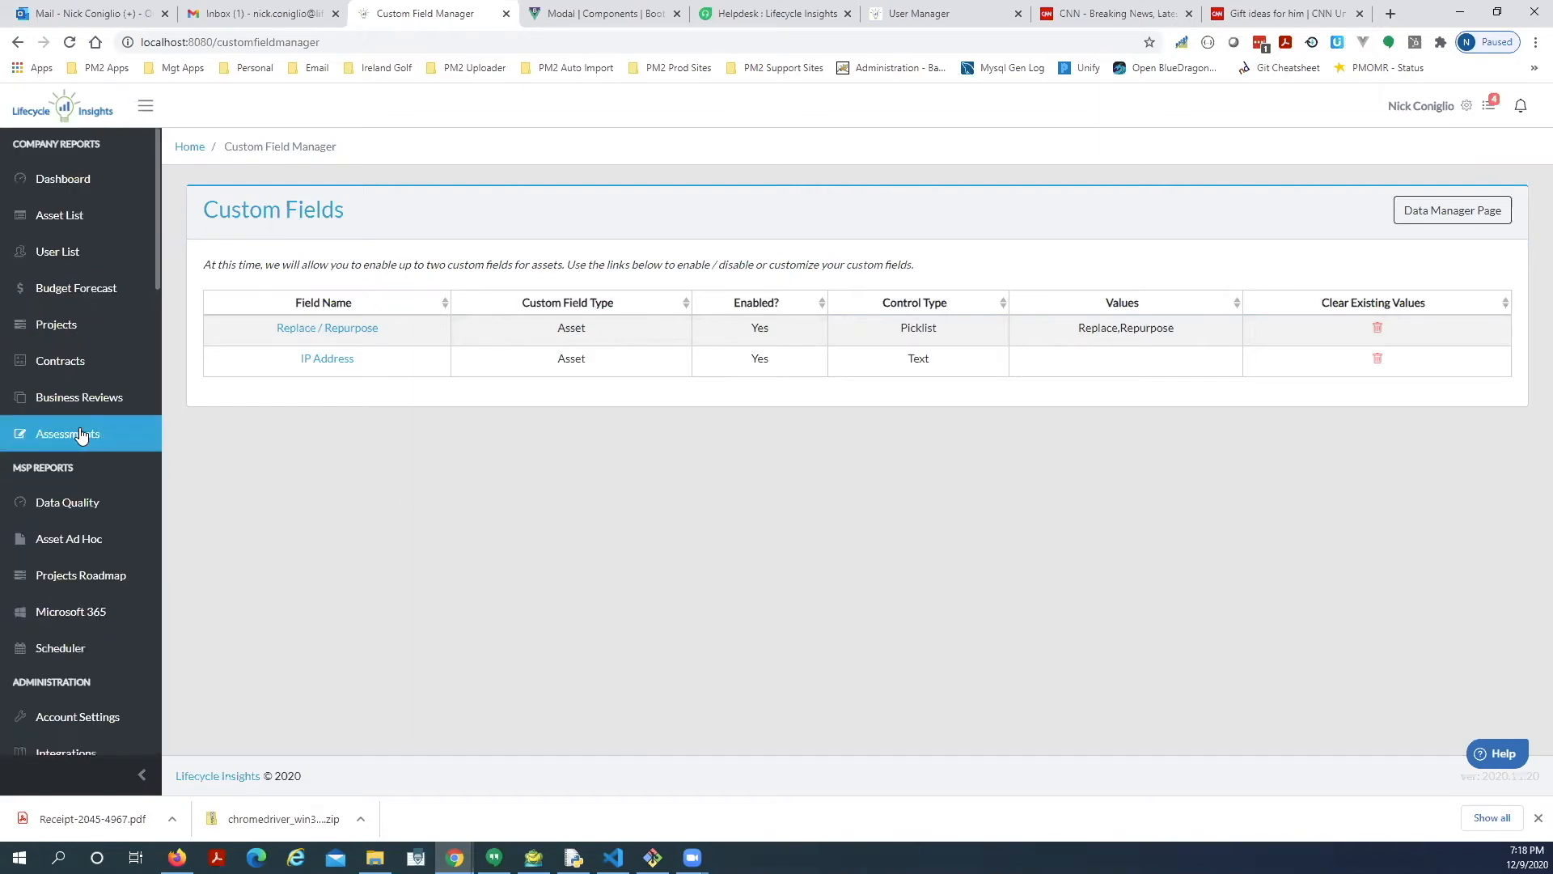
pyautogui.click(50, 218)
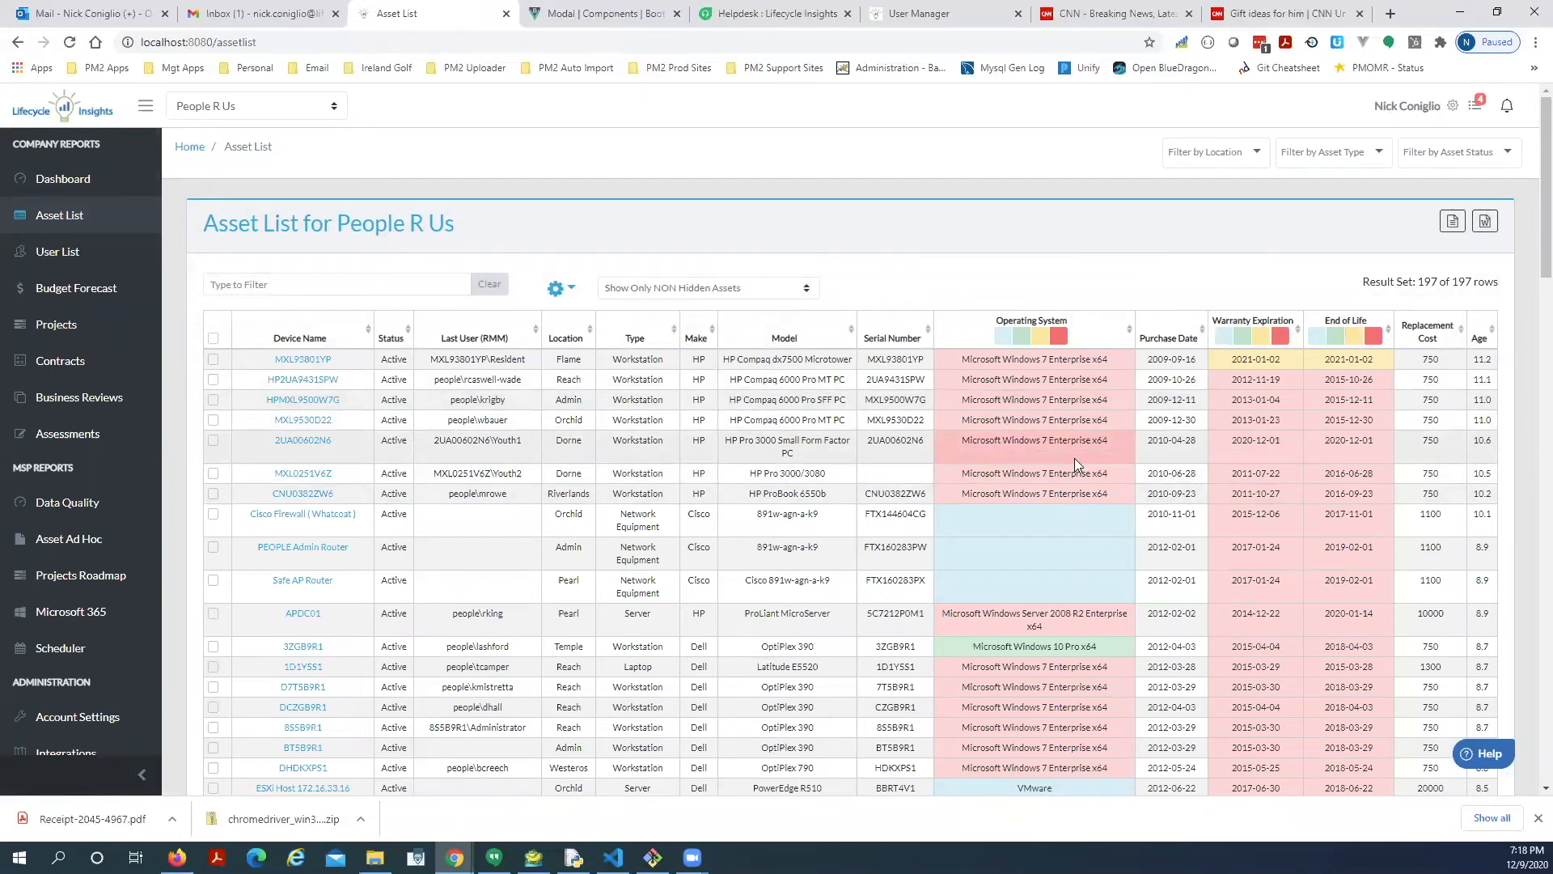
pyautogui.click(306, 443)
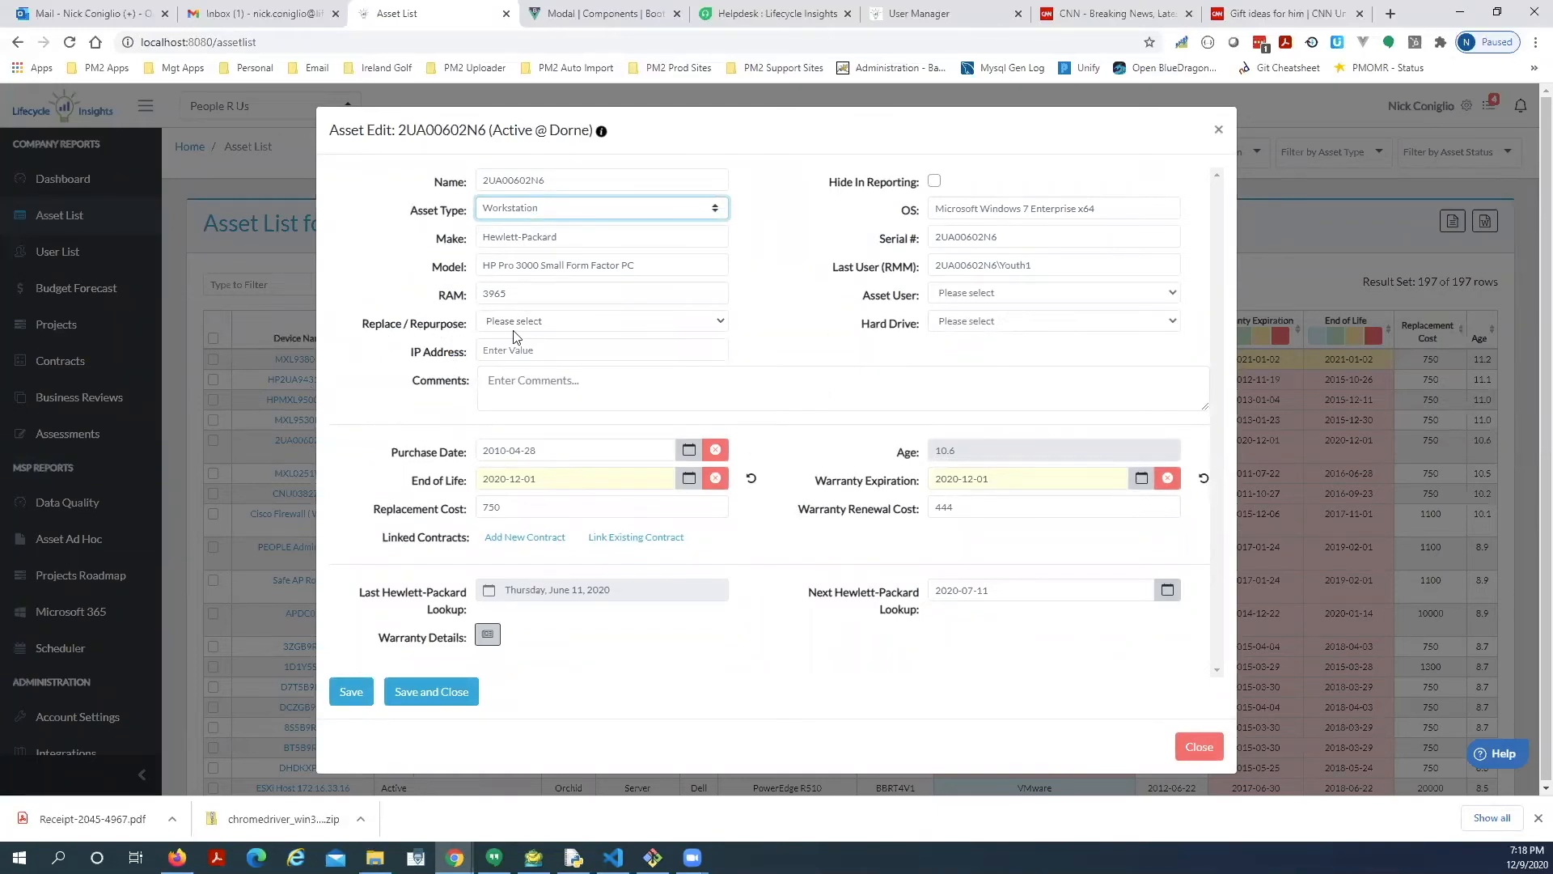
# Set Replace / Repurpose to Replace, enter IP Address 10.0.0.171, and save and close the asset.
pyautogui.click(600, 320)
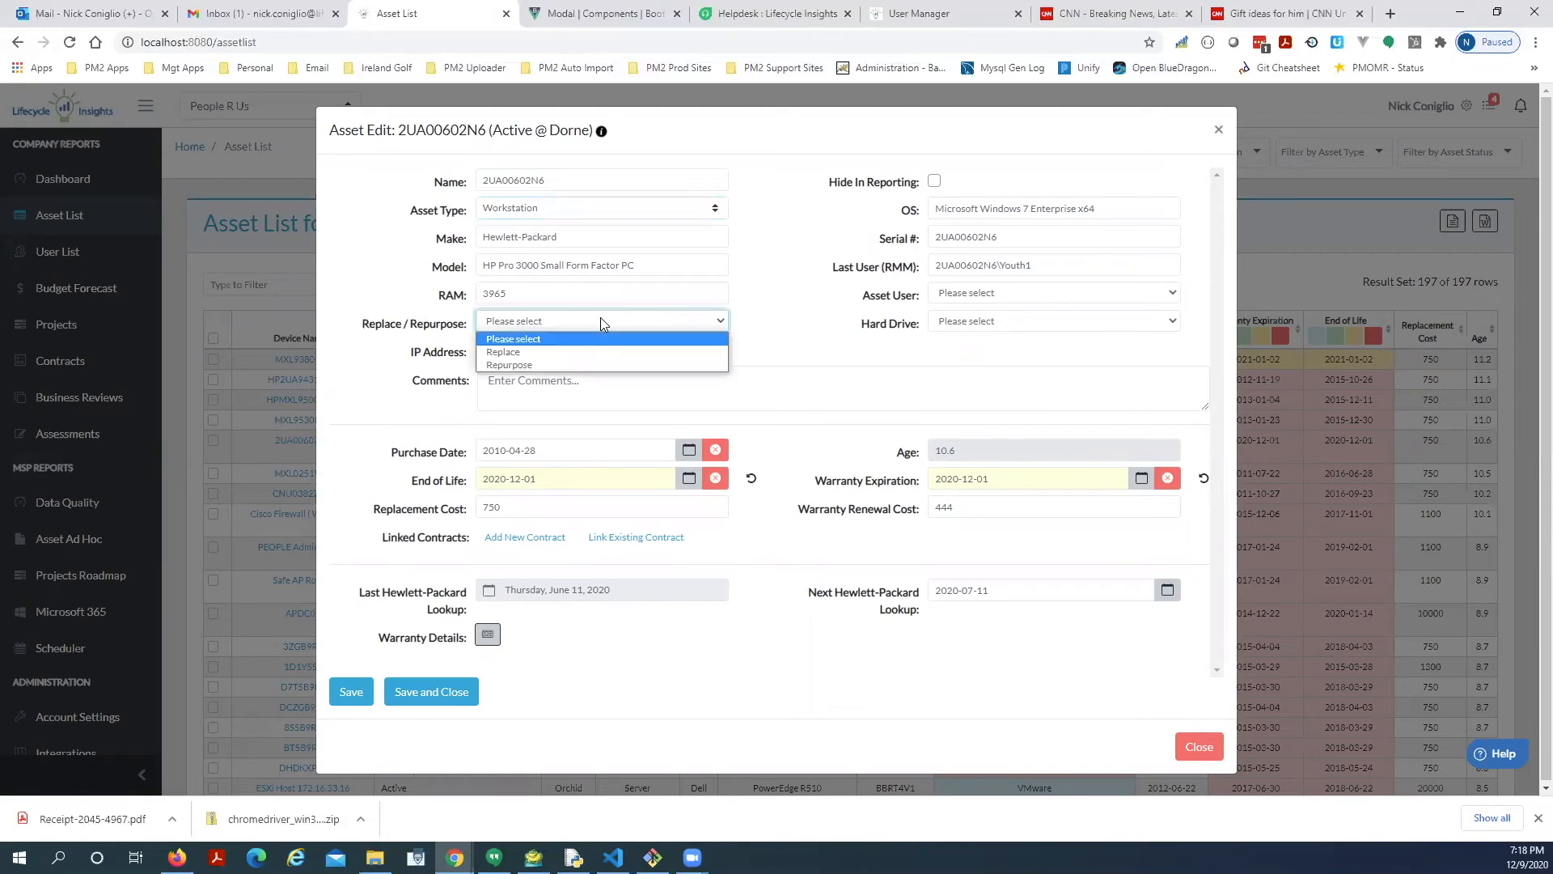
pyautogui.click(579, 353)
pyautogui.click(551, 353)
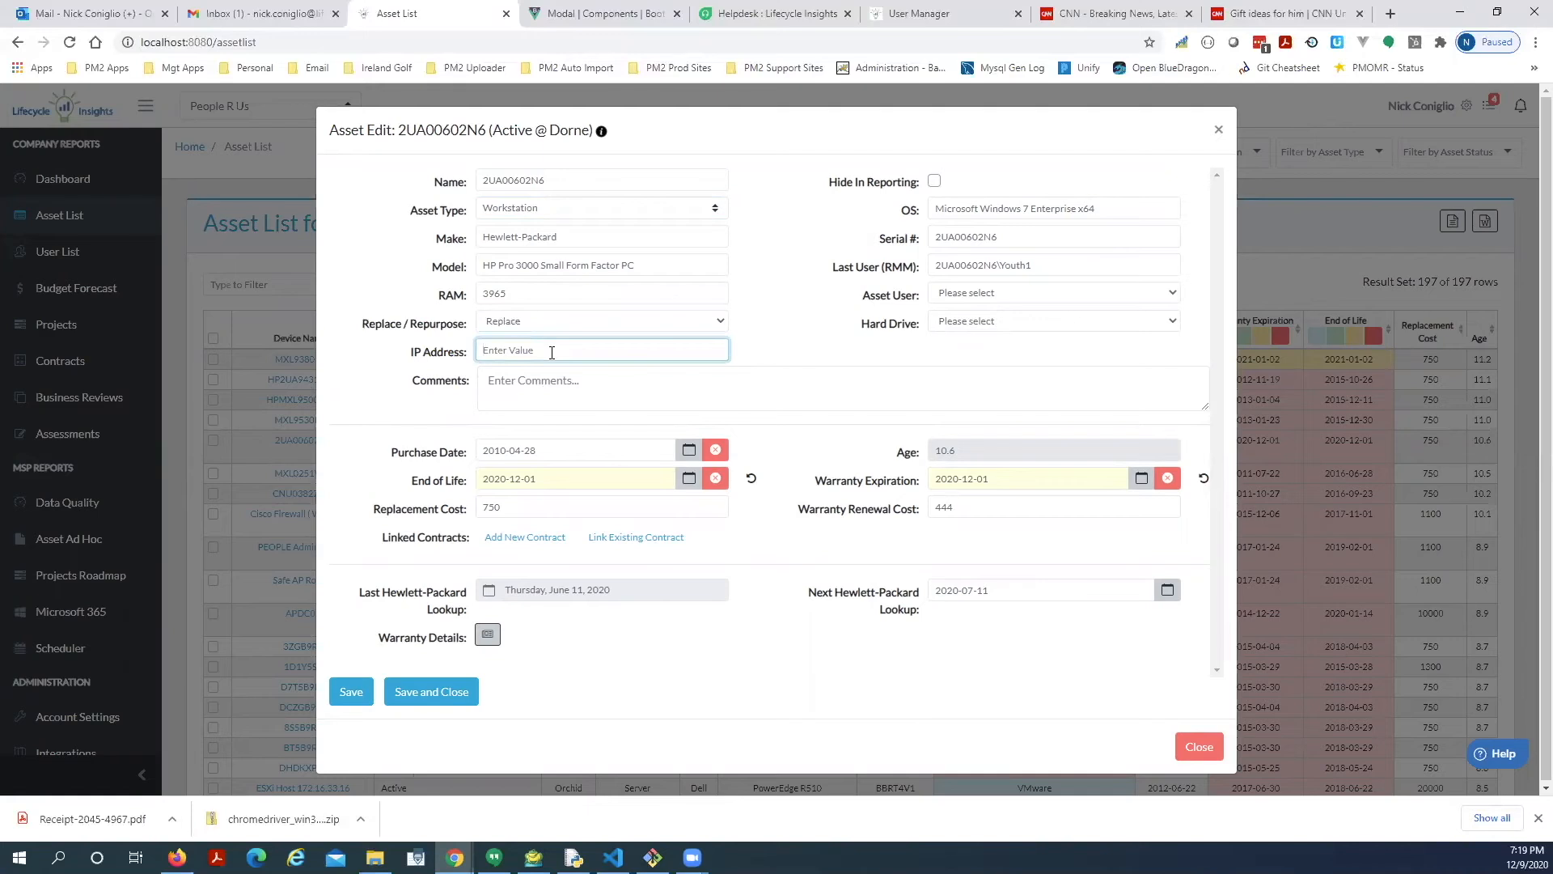
pyautogui.write('10.0.0.171')
pyautogui.click(811, 366)
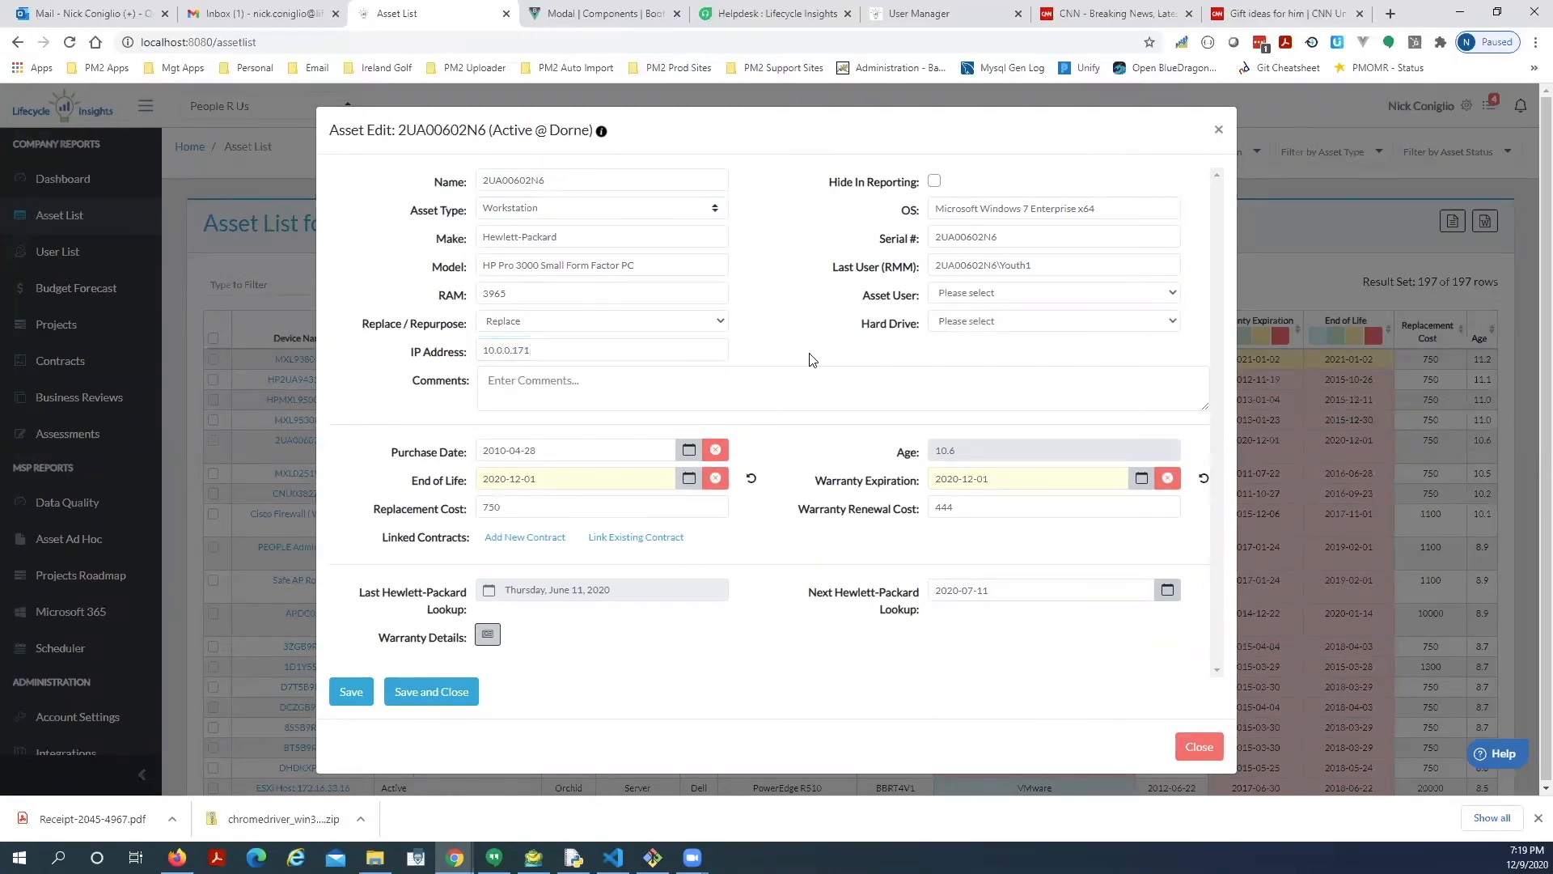
pyautogui.click(436, 693)
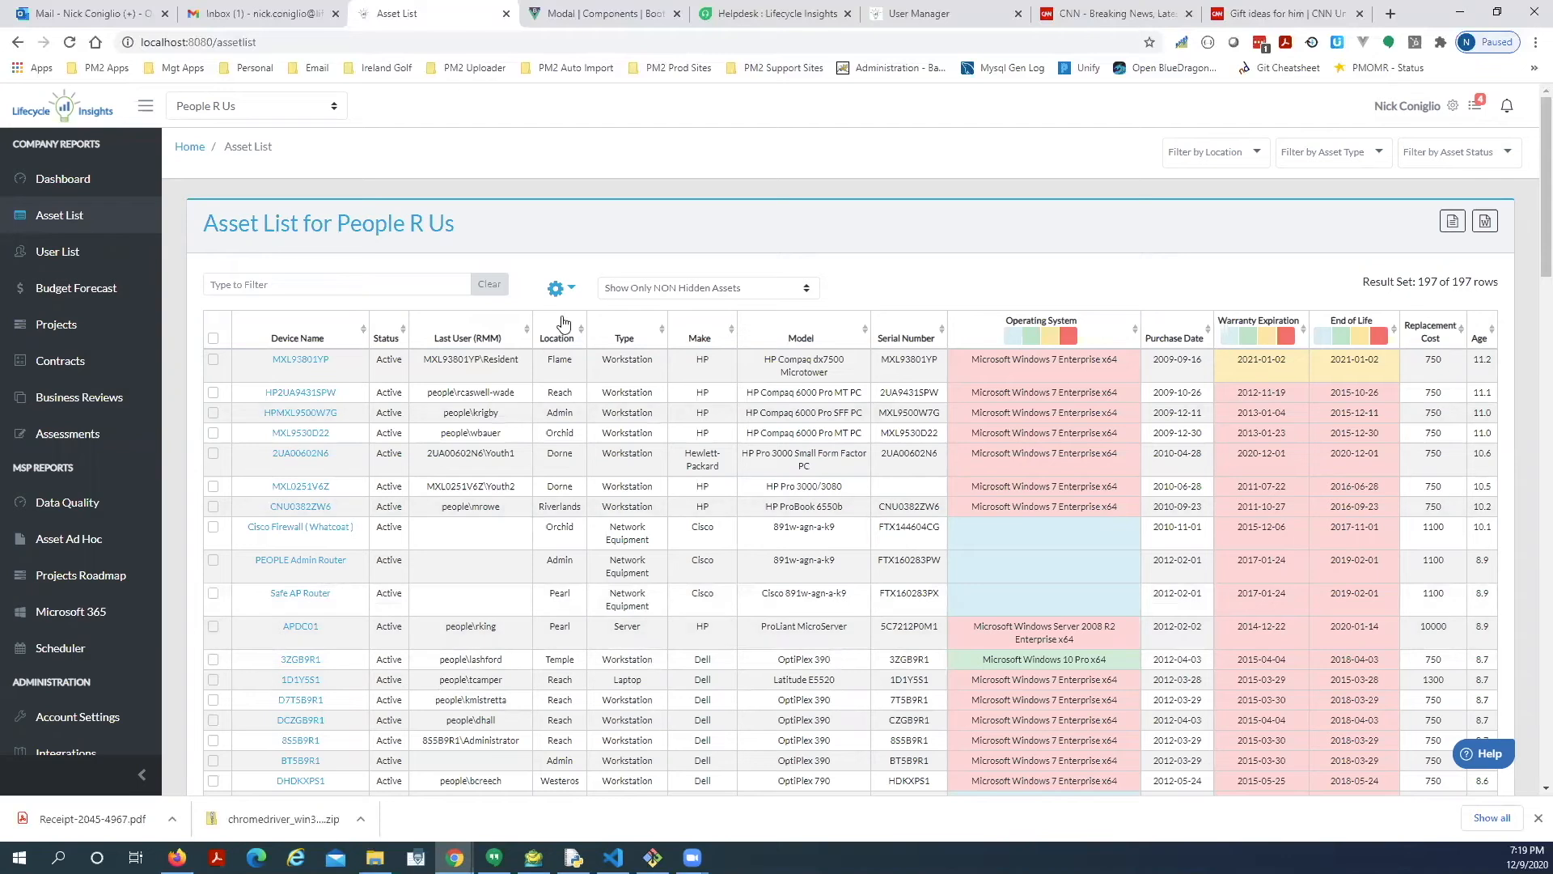
# Show Asset User, Replace / Repurpose, IP Address and Wty Renewal Cost columns; hide Status and Last User (RMM).
pyautogui.click(570, 291)
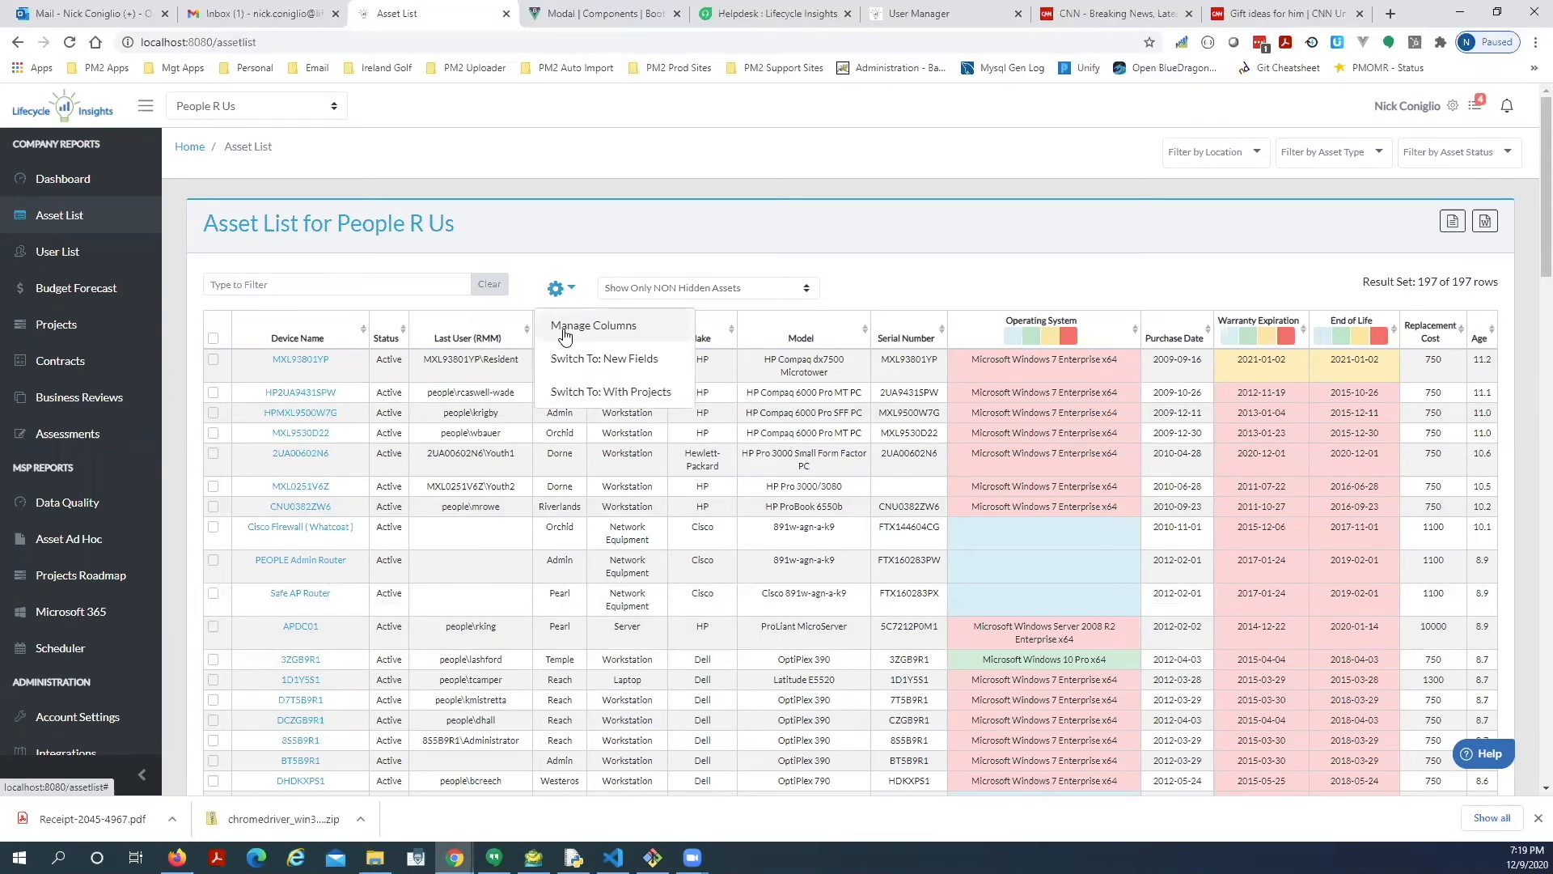
pyautogui.click(563, 325)
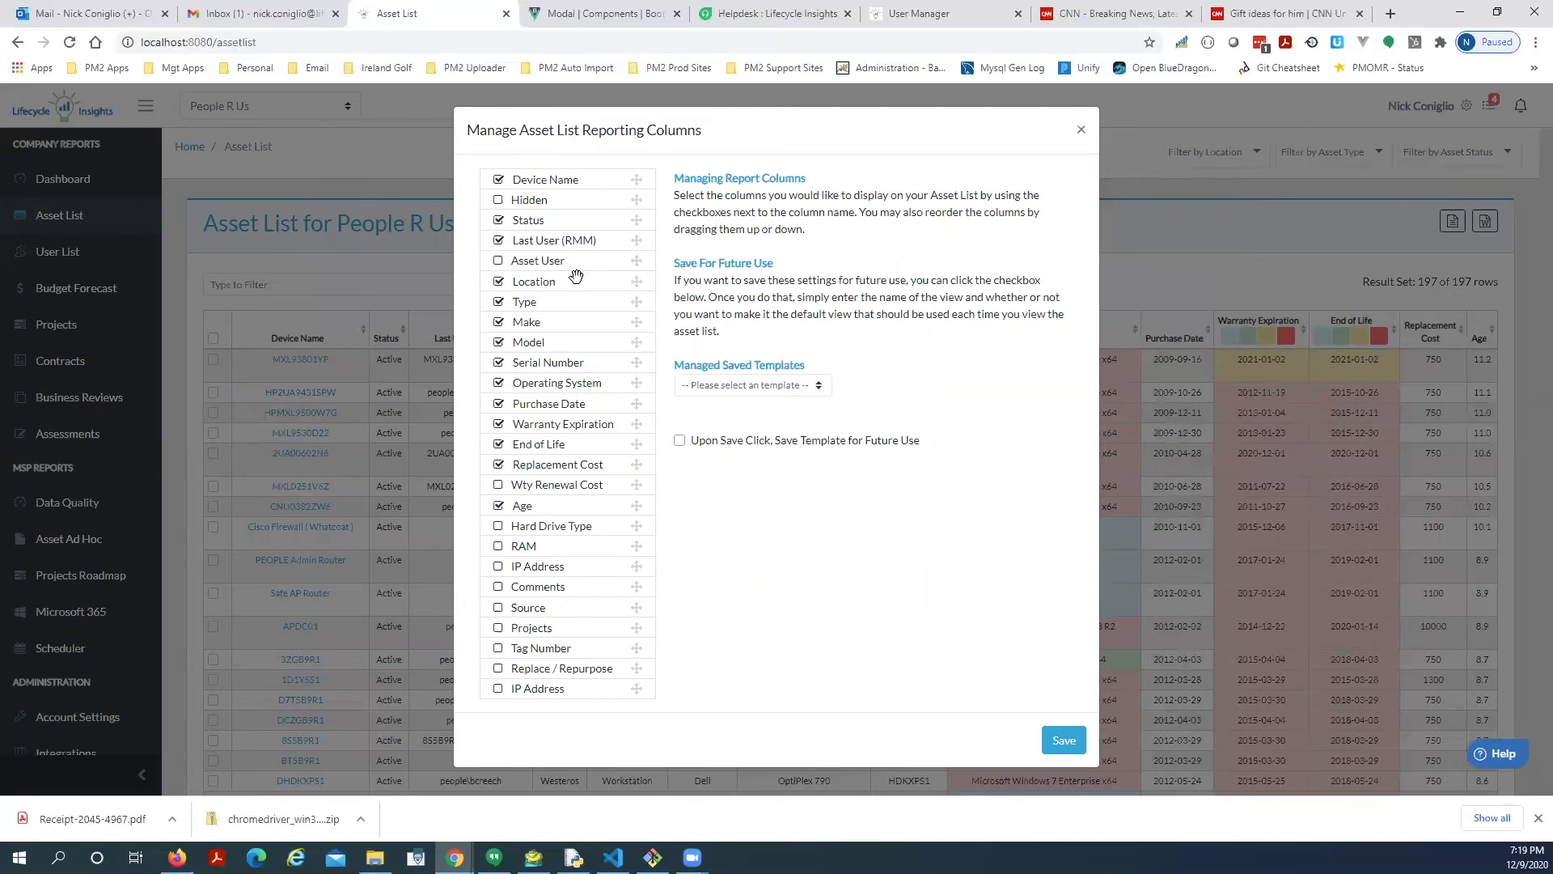
pyautogui.click(498, 261)
pyautogui.click(498, 221)
pyautogui.click(498, 241)
pyautogui.click(498, 671)
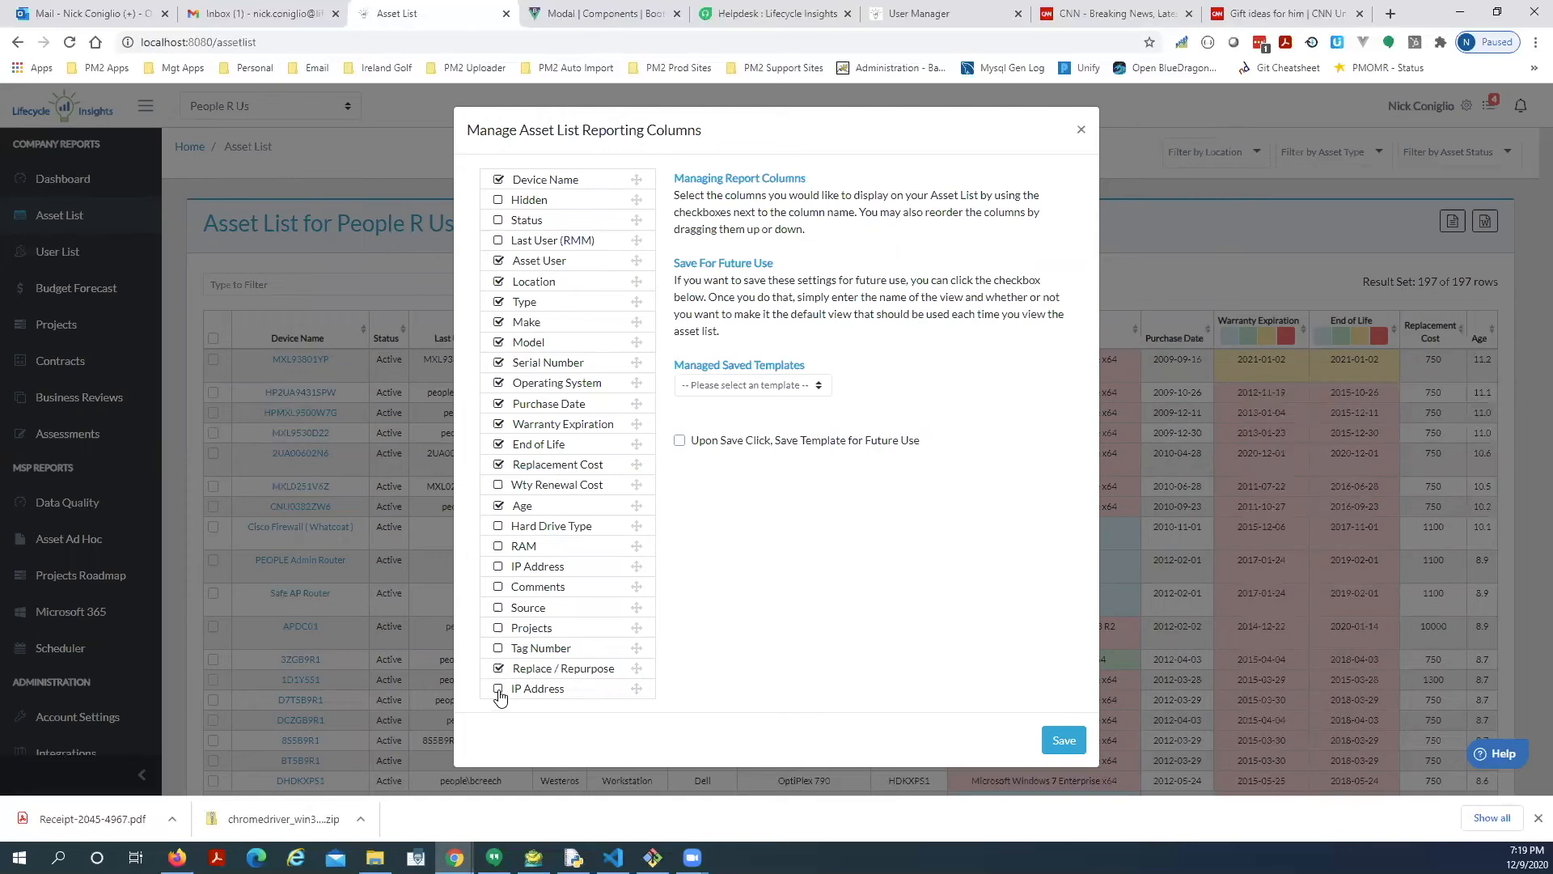
pyautogui.click(498, 690)
pyautogui.click(498, 485)
pyautogui.click(1062, 740)
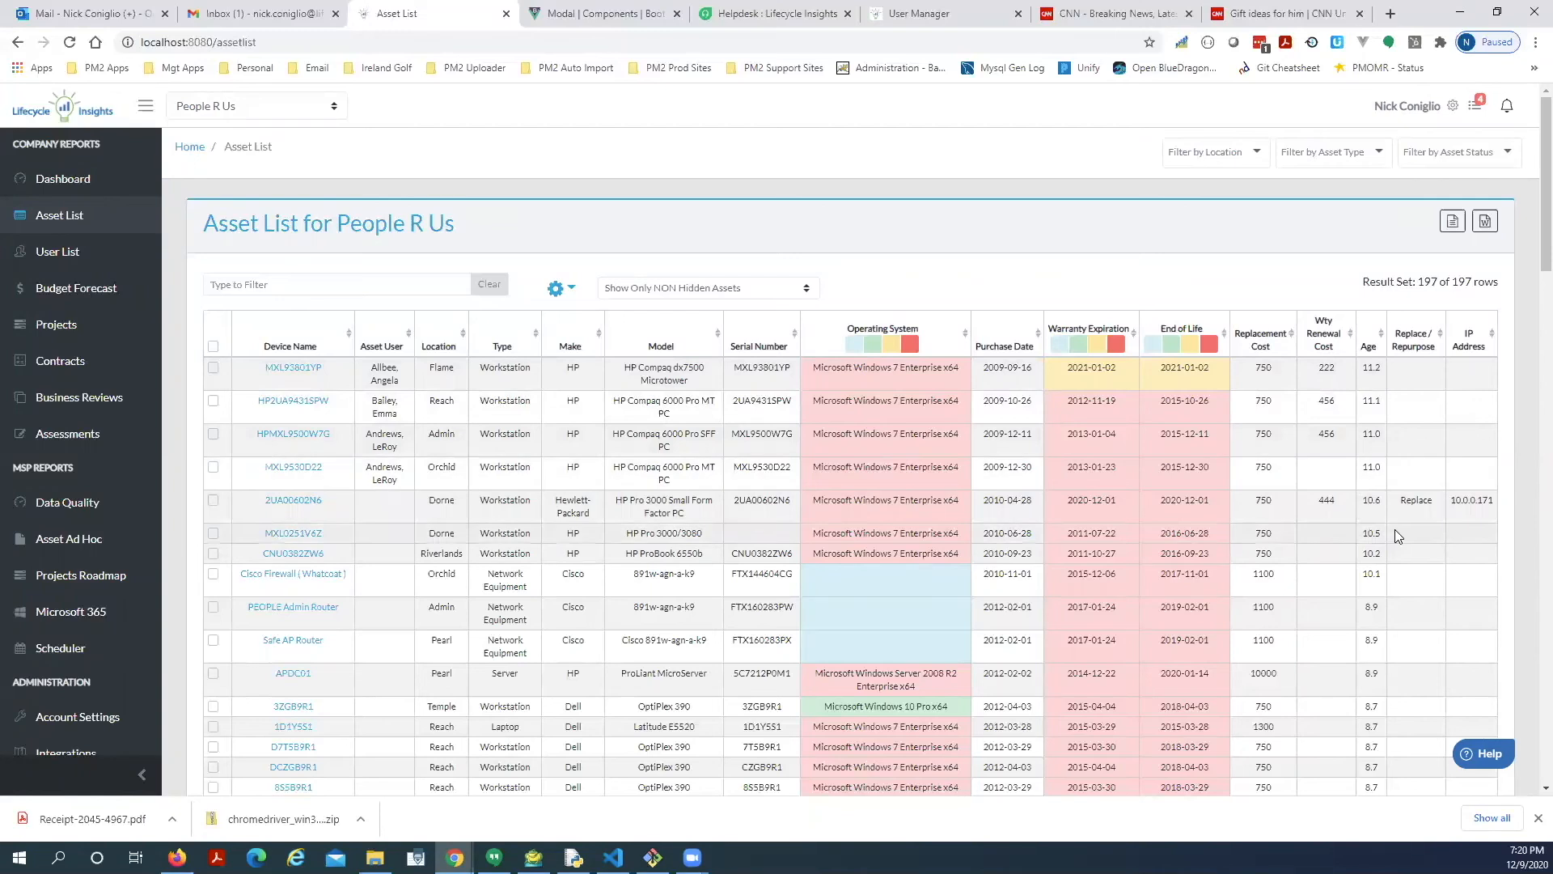
# Sort the Asset List by Replace / Repurpose, putting 2UA00602N6 (Replace) in the top row.
pyautogui.click(1417, 338)
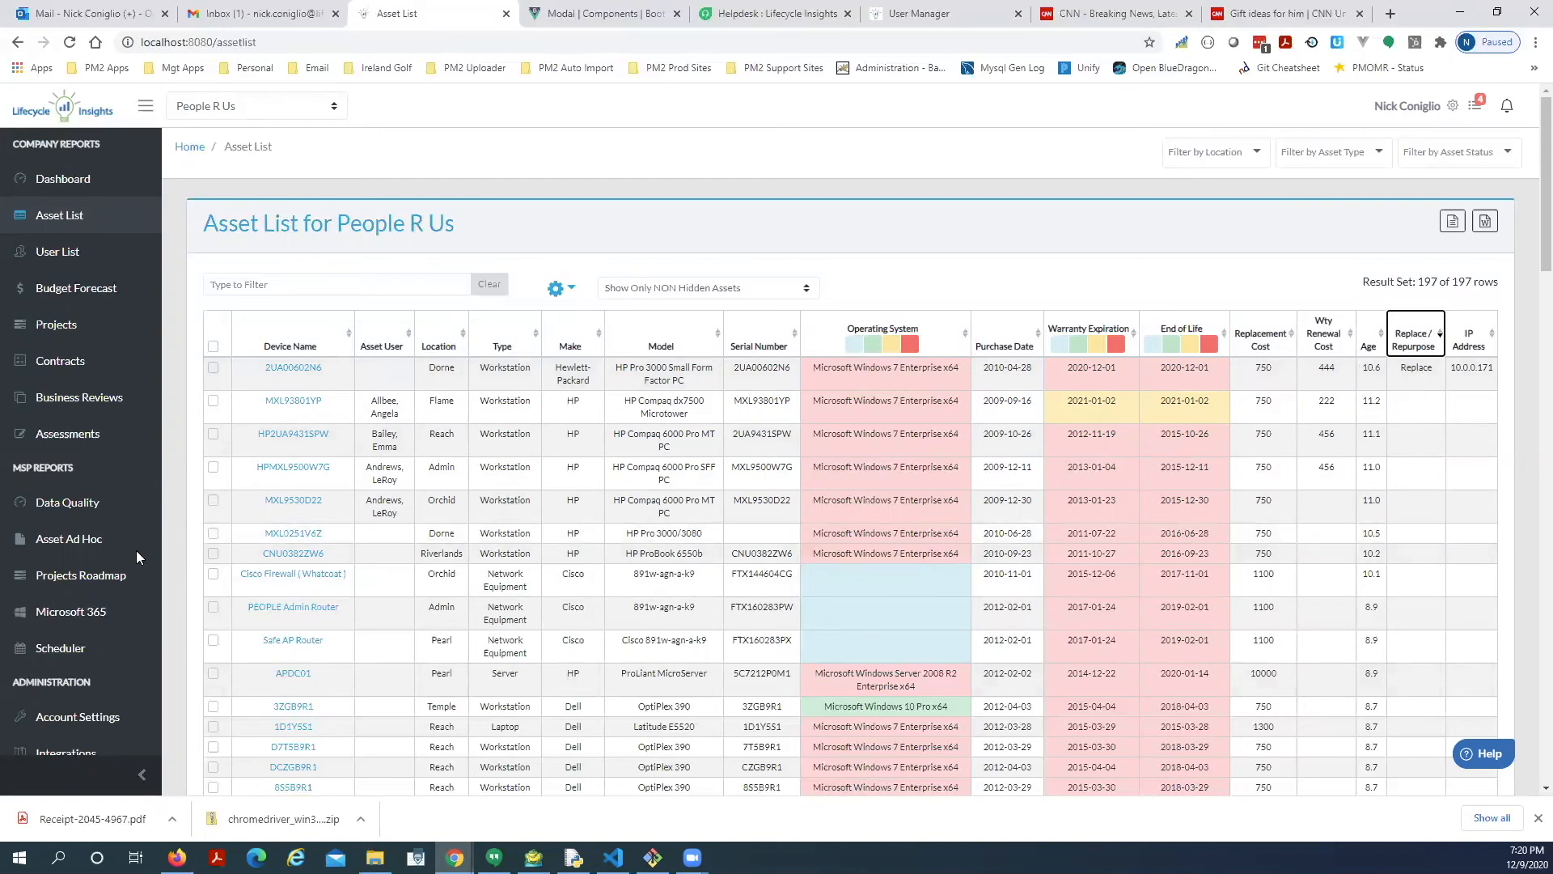
pyautogui.scroll(-2, 136, 550)
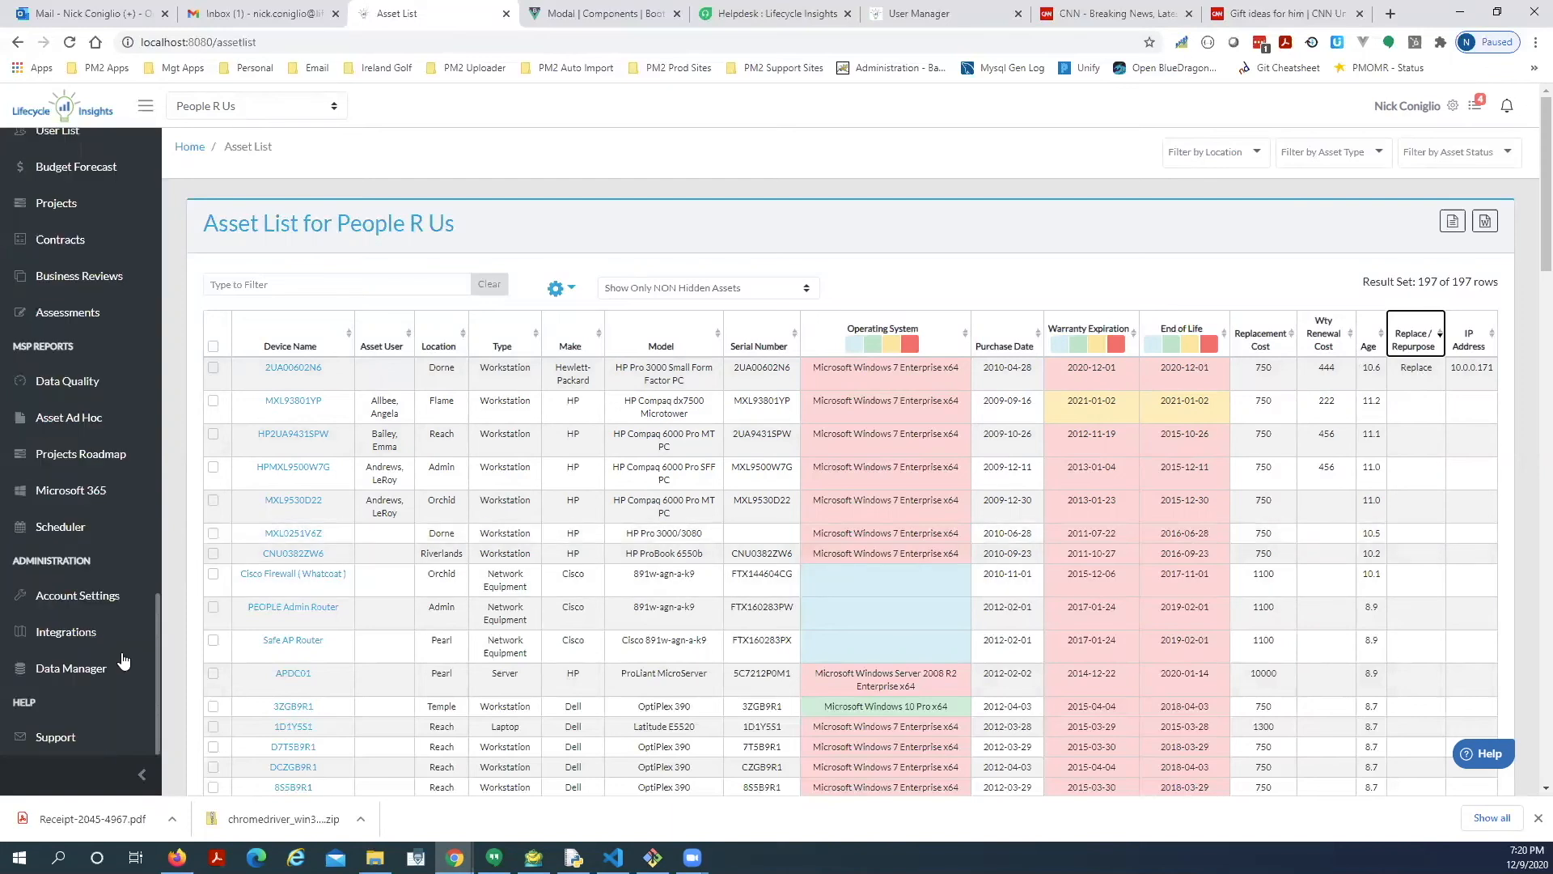
# Open Asset Ad Hoc Reporting and find the Replace / Repurpose and IP Address columns among 574 records.
pyautogui.click(73, 429)
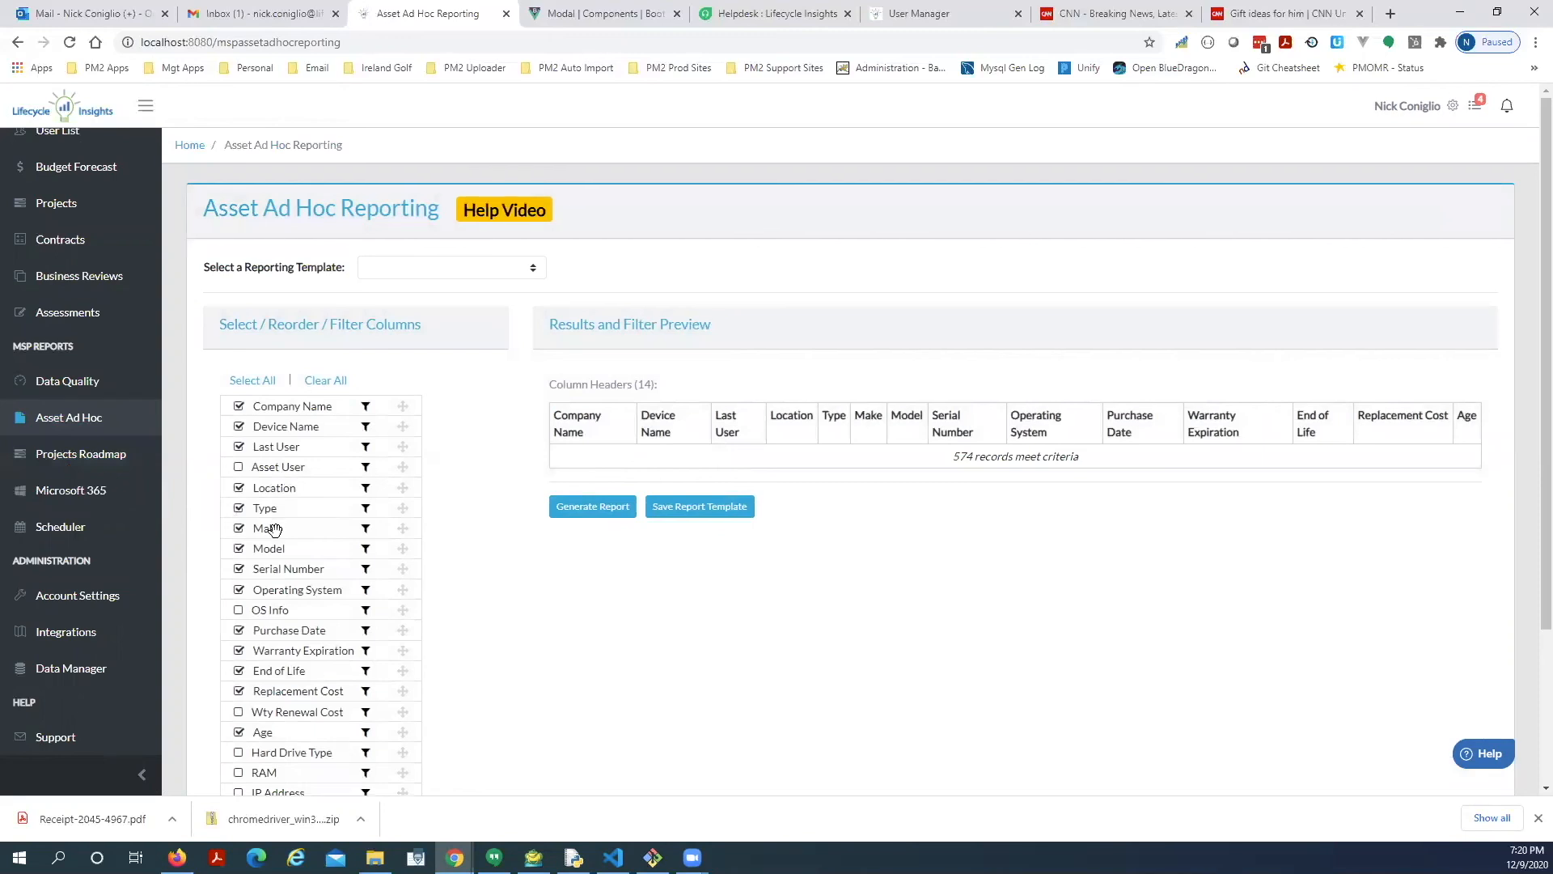
pyautogui.scroll(-1, 315, 524)
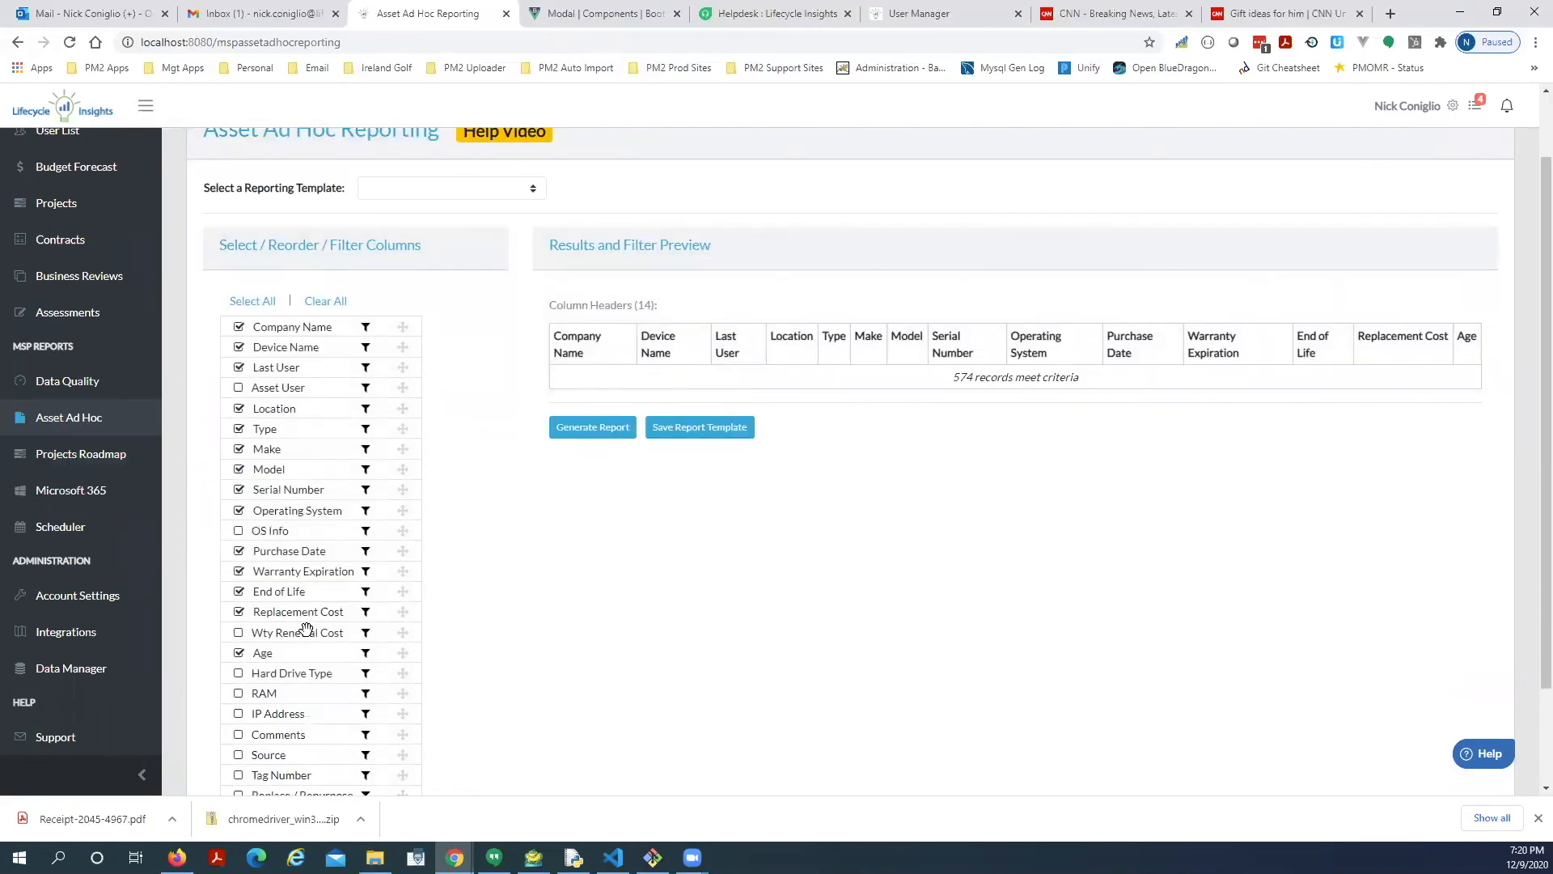
pyautogui.scroll(-1, 306, 629)
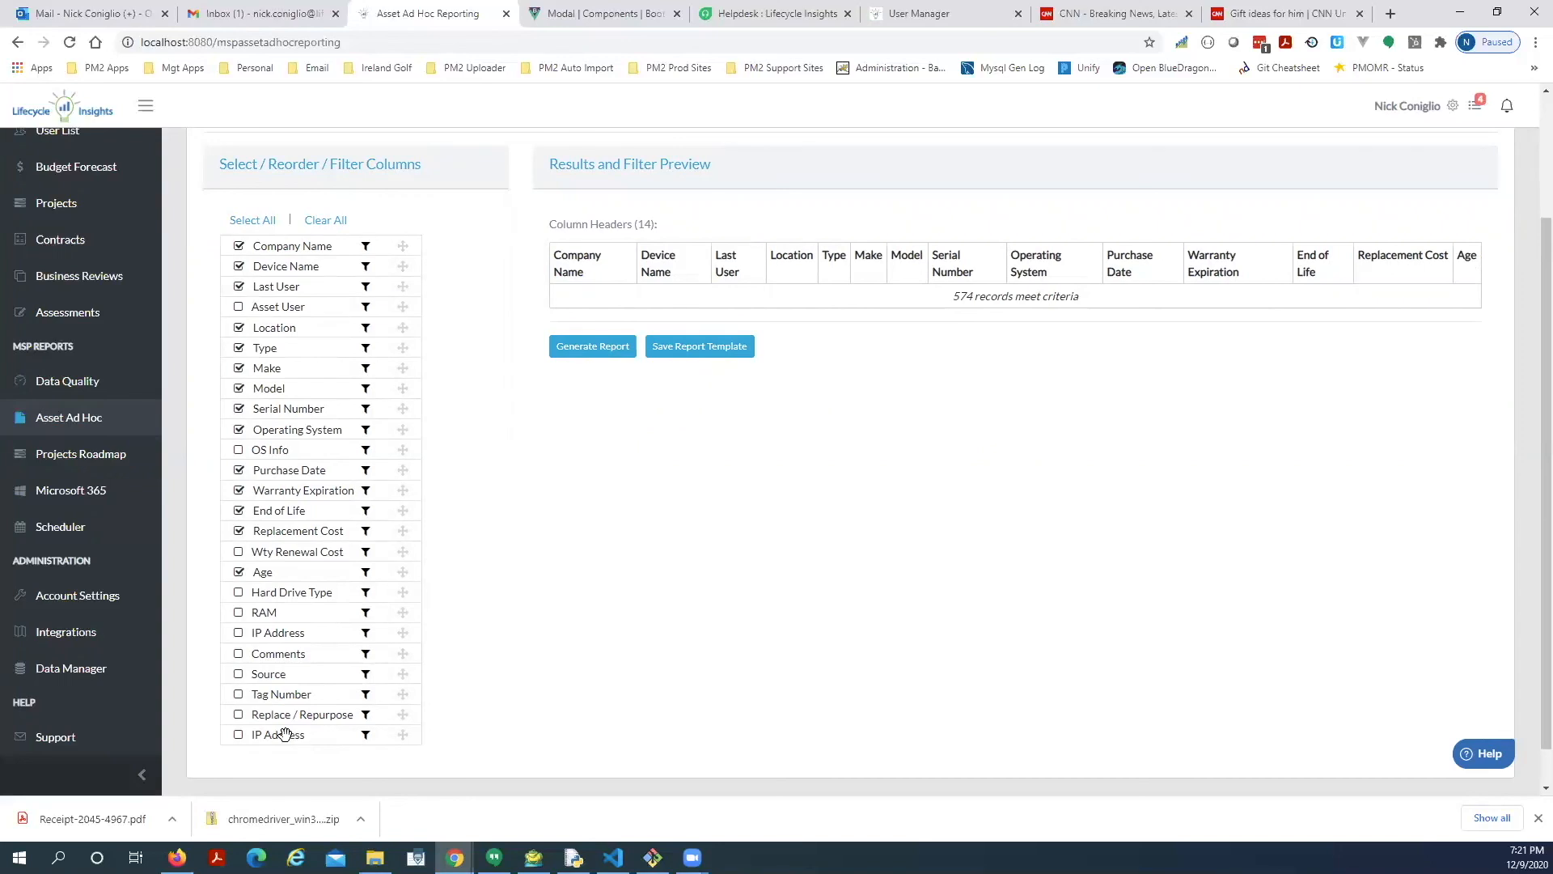
pyautogui.scroll(3, 222, 651)
pyautogui.scroll(2, 84, 294)
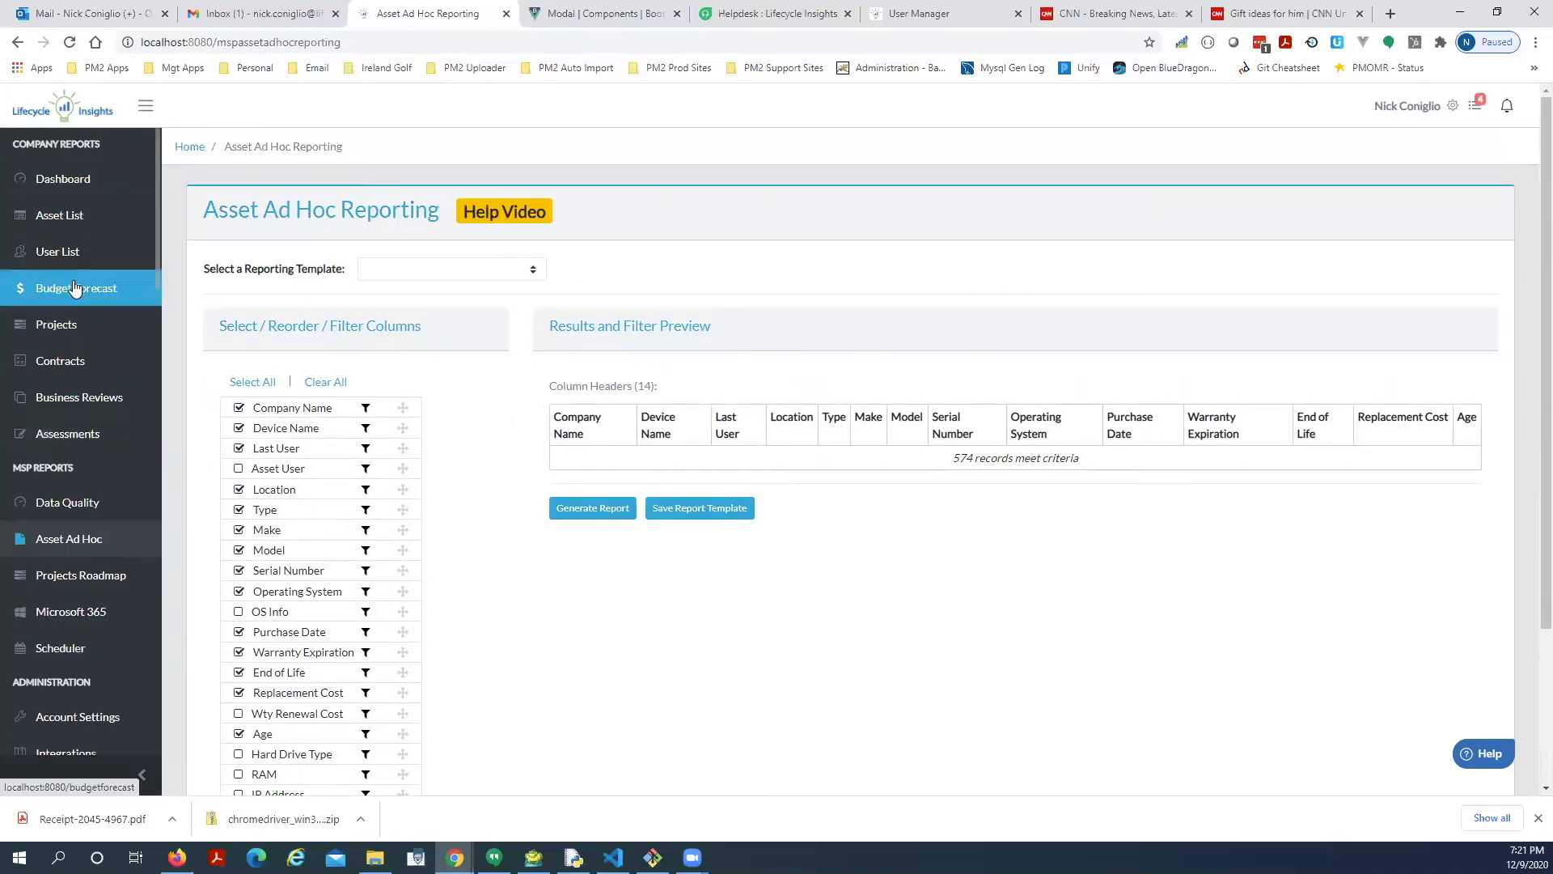
# Show the Budget Forecast with warranty renewal costs included, and expand the October–December 2020 workstations.
pyautogui.click(104, 287)
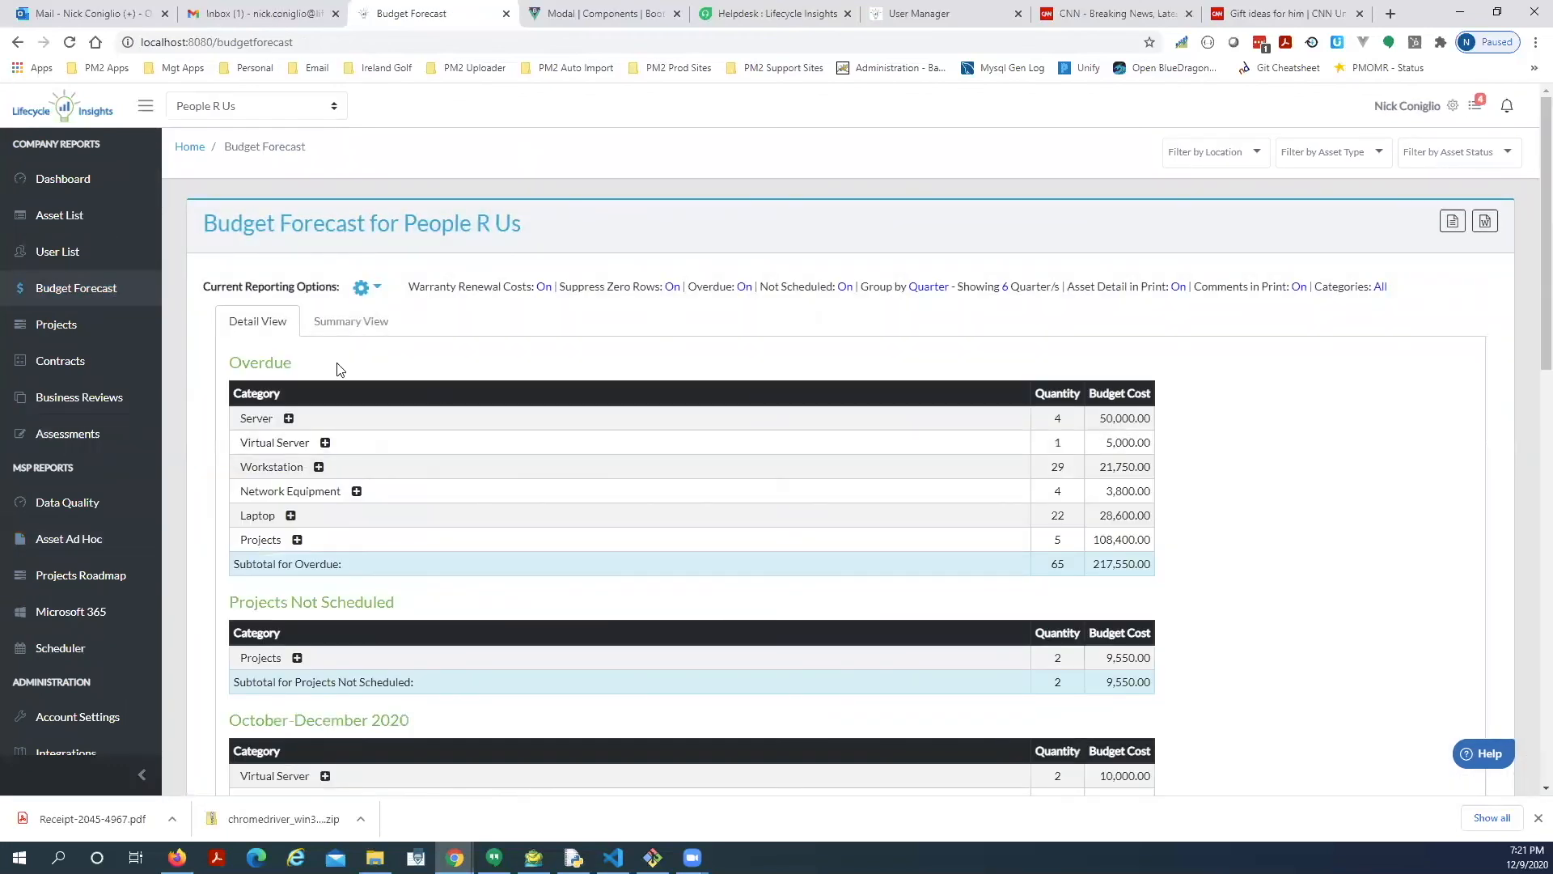
pyautogui.click(372, 293)
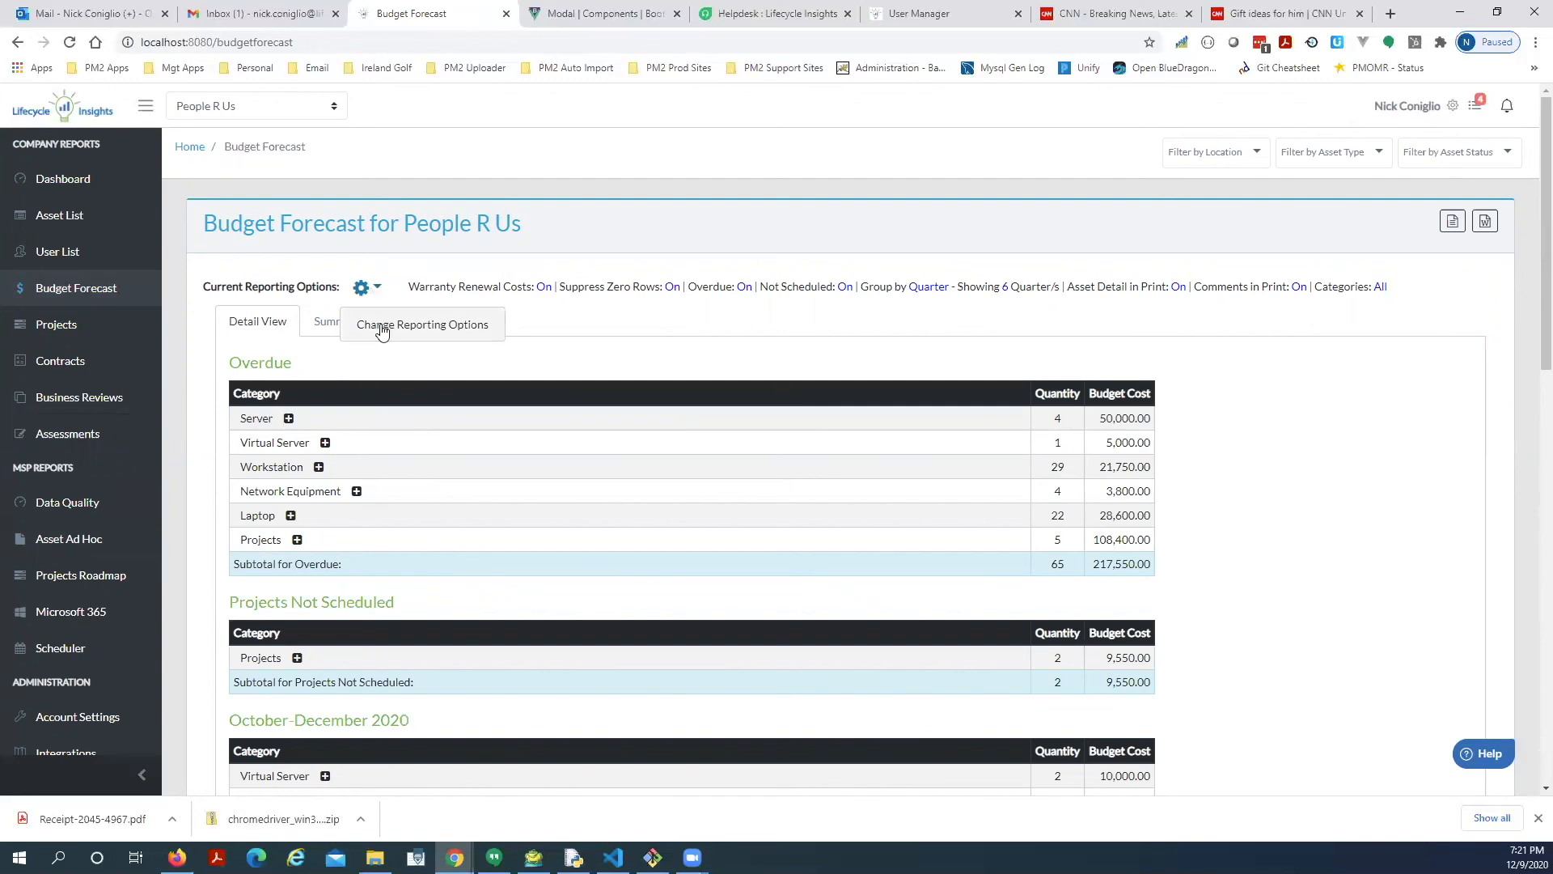
pyautogui.click(381, 325)
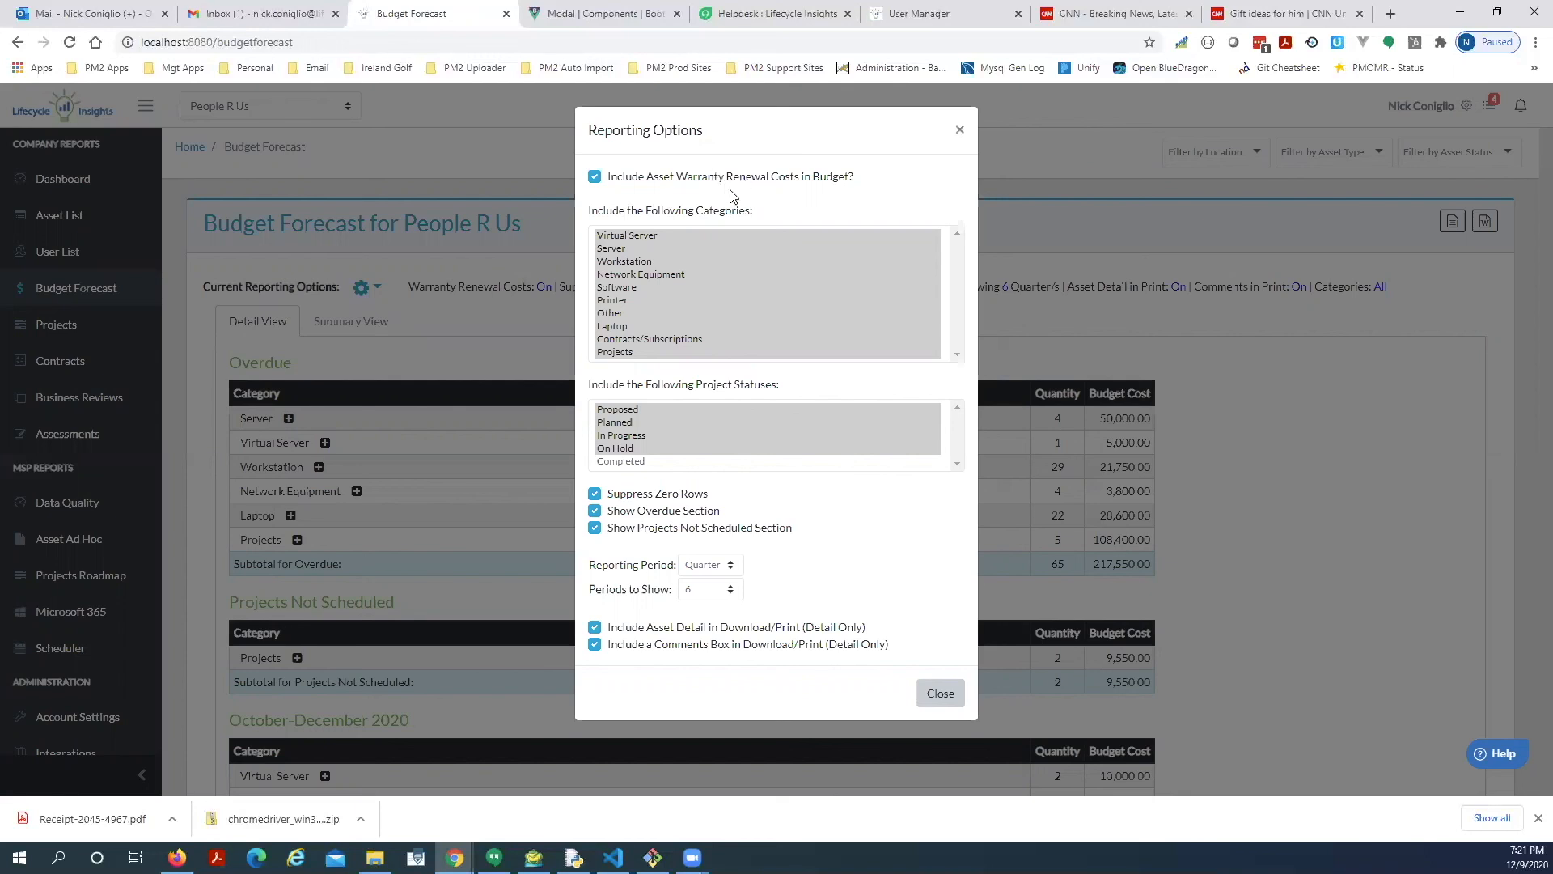
pyautogui.click(595, 176)
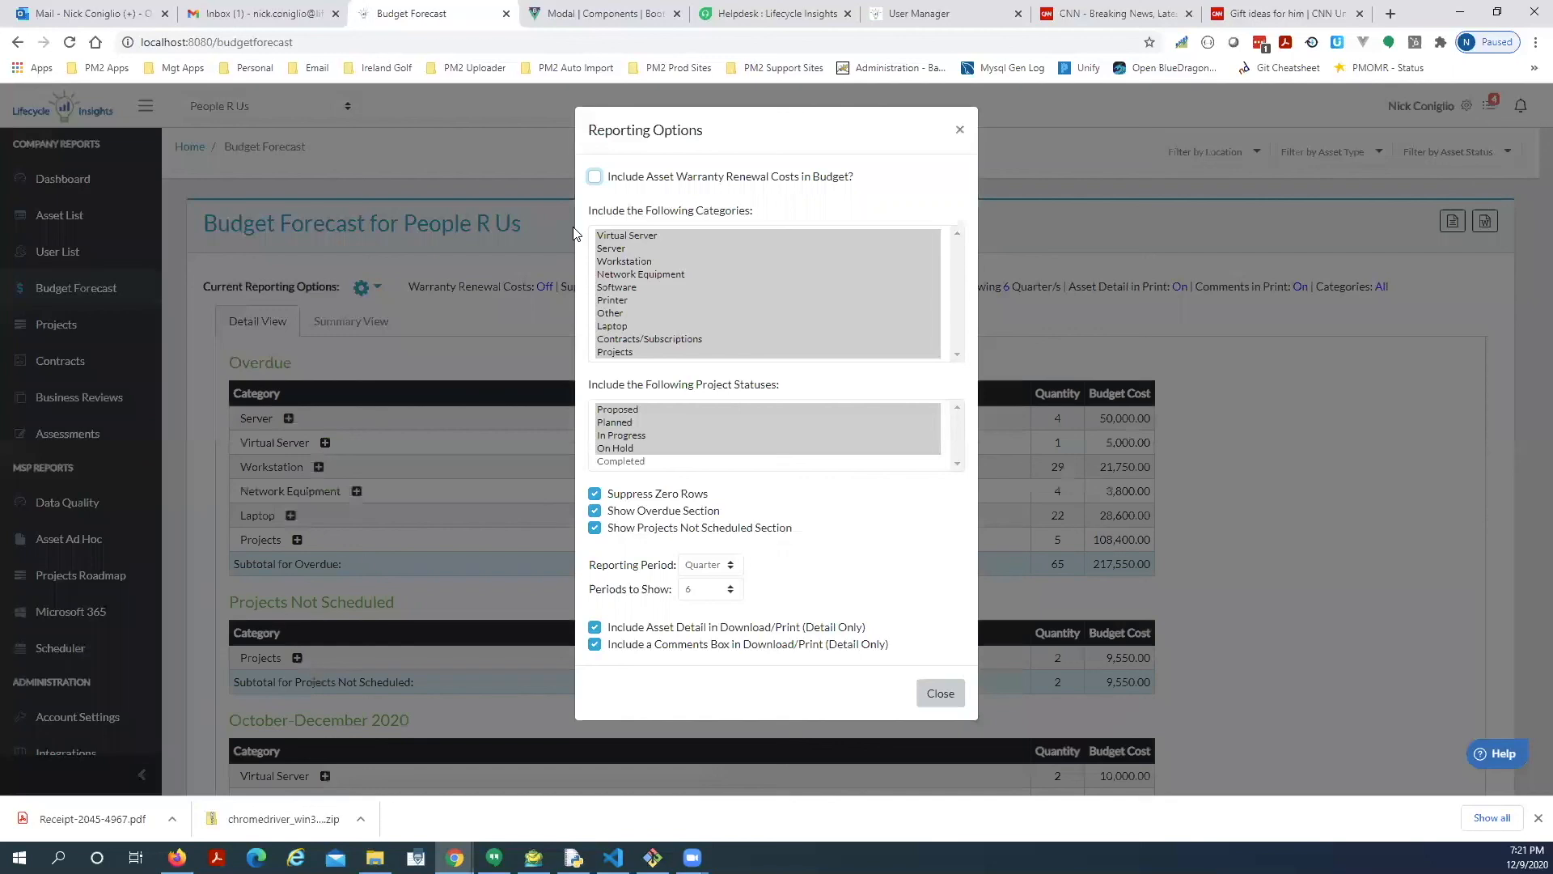
pyautogui.click(596, 176)
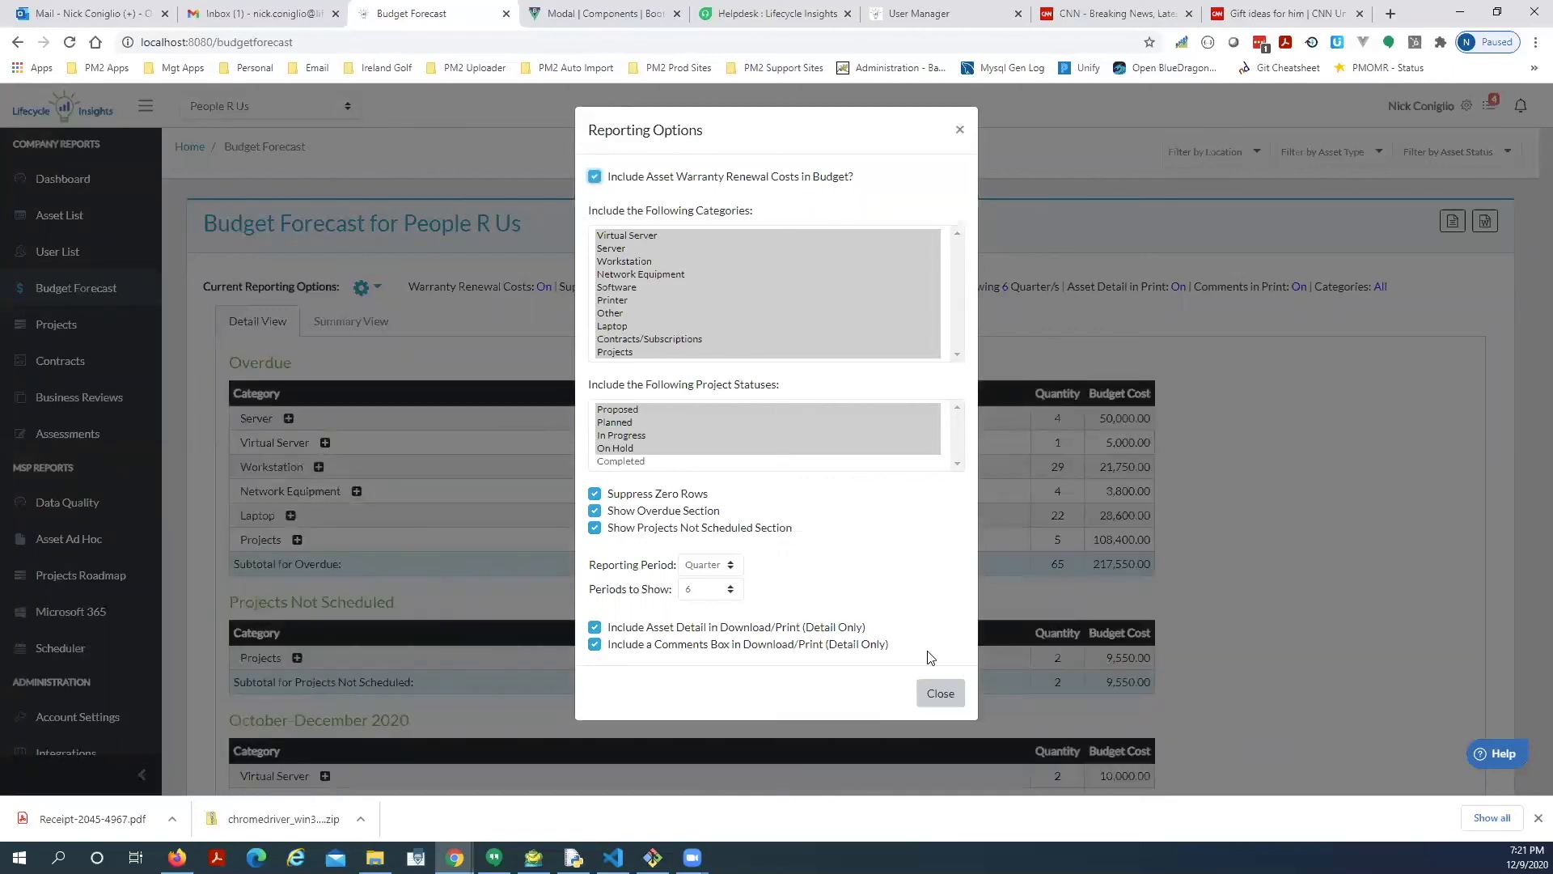
pyautogui.click(927, 694)
pyautogui.scroll(-3, 670, 439)
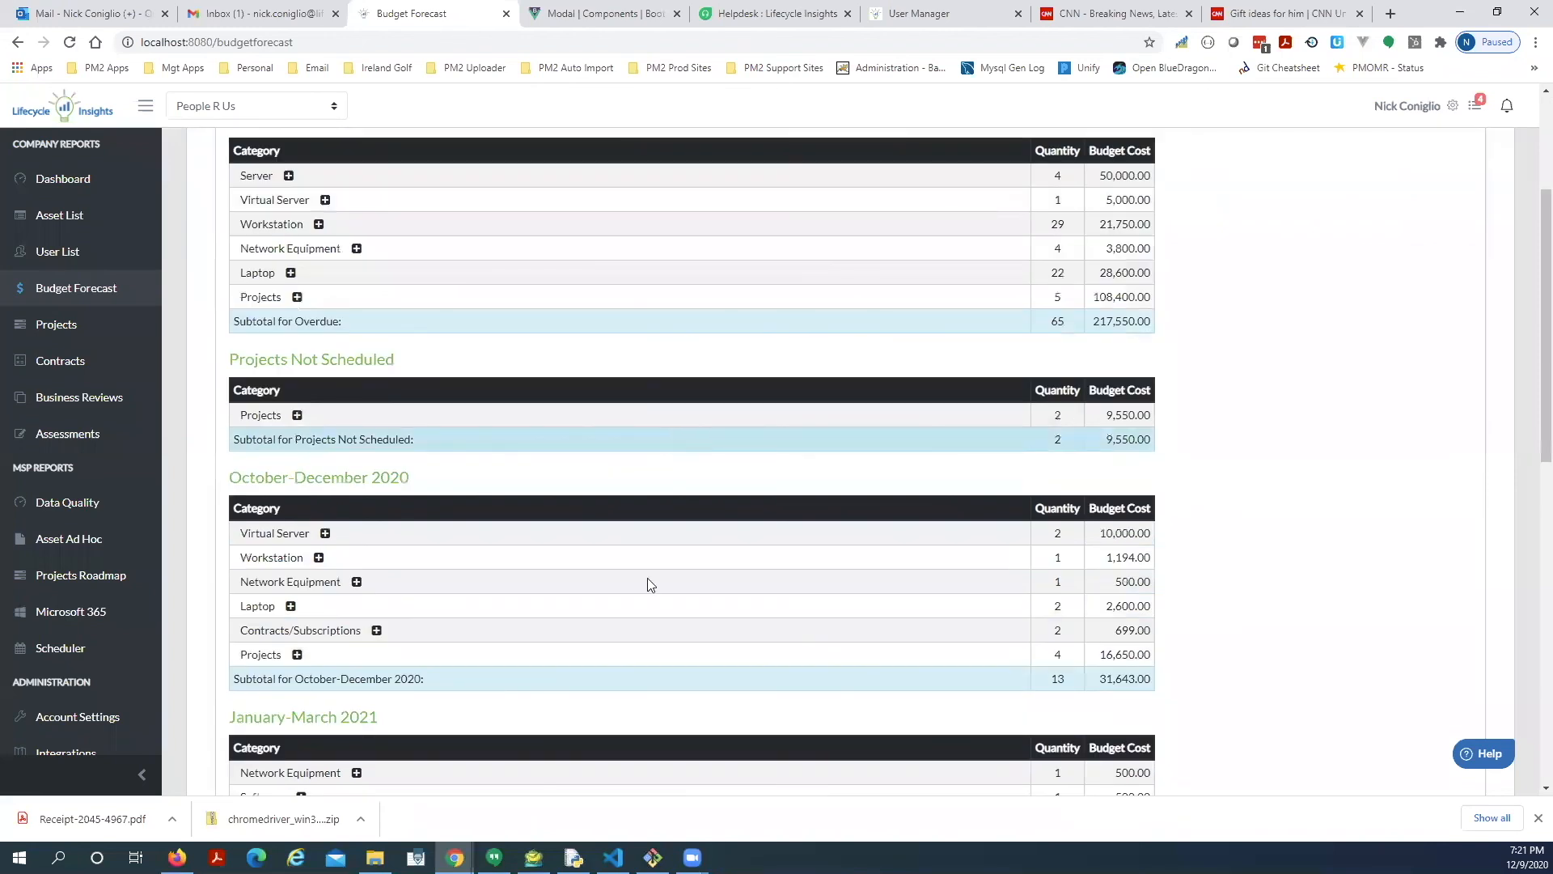
pyautogui.click(319, 559)
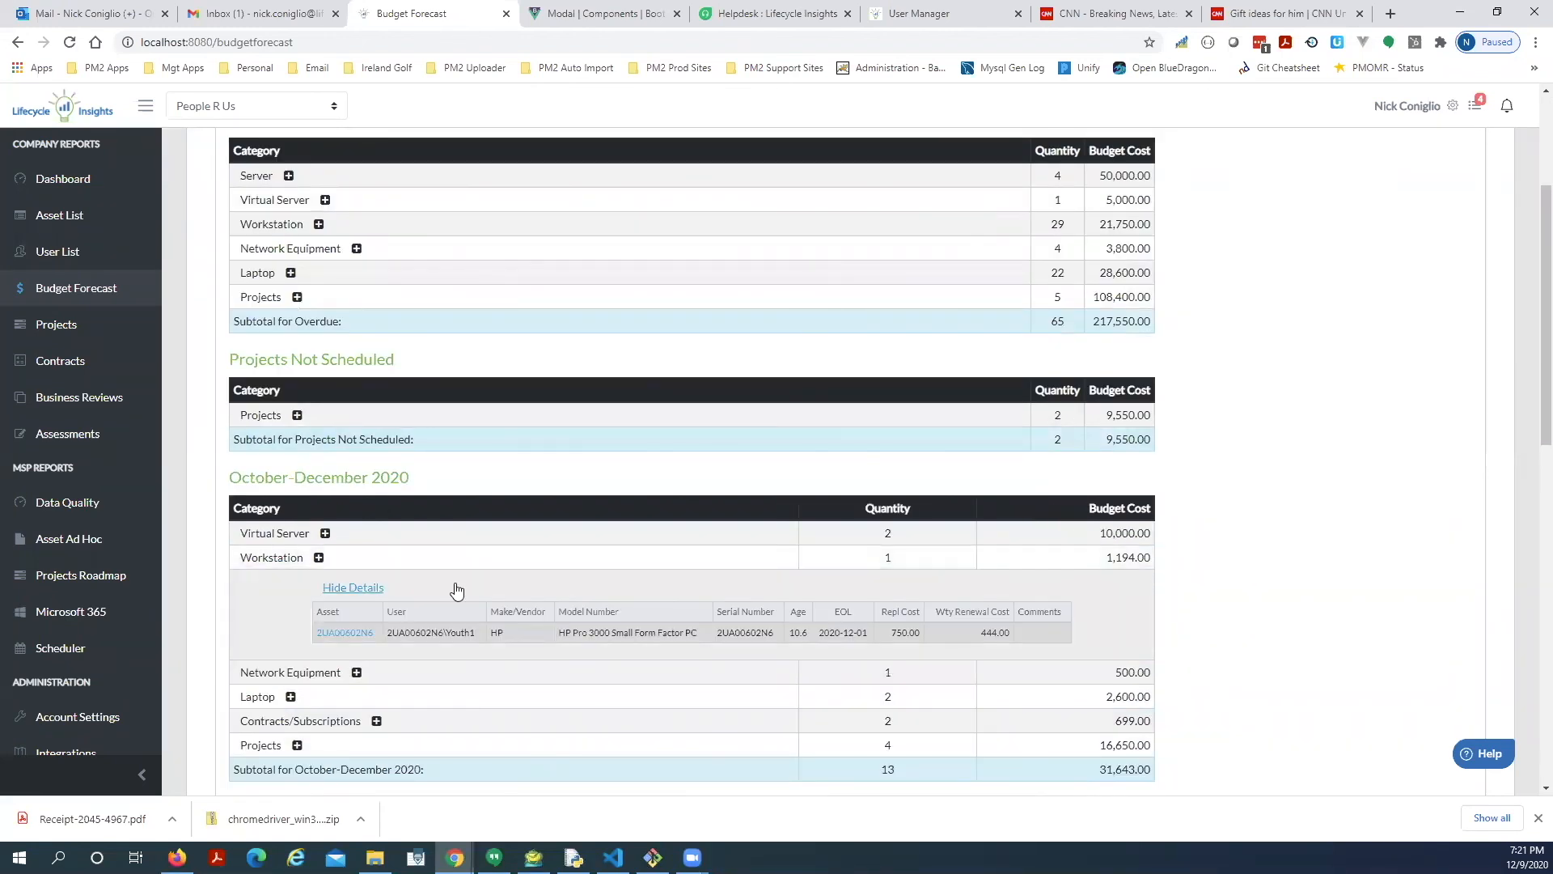